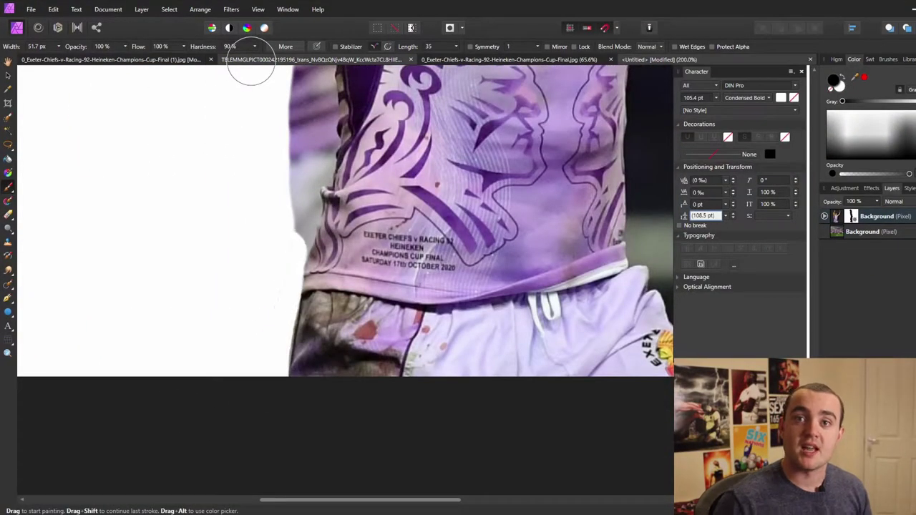
Step: Mask out the leftover crowd background along the left side of the player's torso and beneath his raised arm
key("bracketleft")
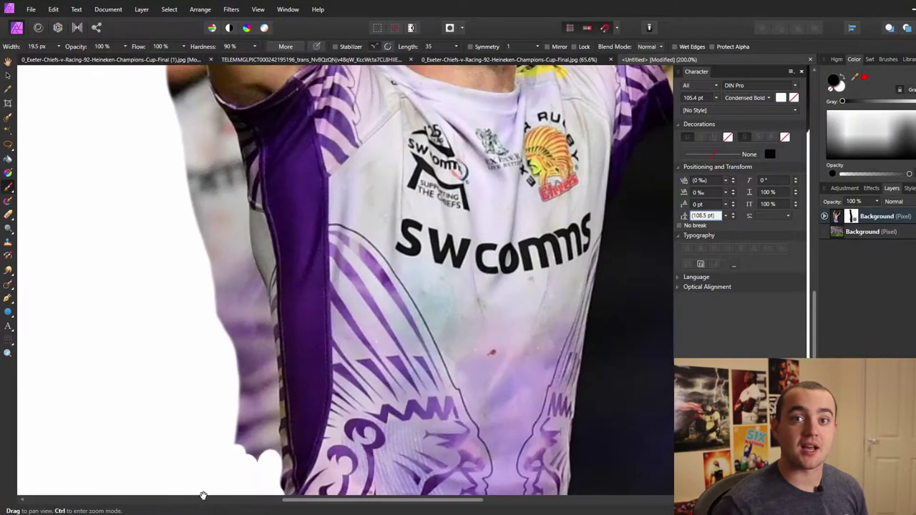
left_click_drag(265, 386, 236, 243)
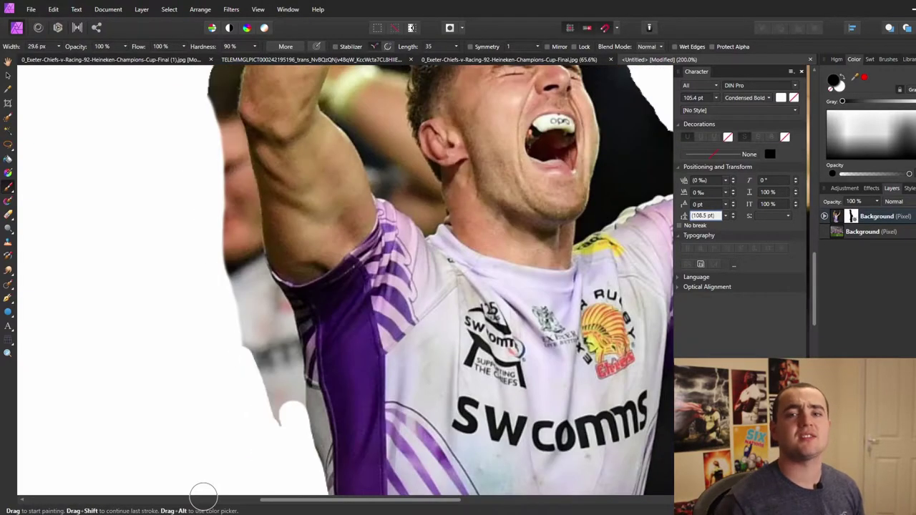
mouse_move(290, 415)
left_mouse_down()
mouse_move(251, 301)
mouse_move(268, 318)
mouse_move(283, 365)
mouse_move(290, 329)
mouse_move(240, 247)
left_mouse_up()
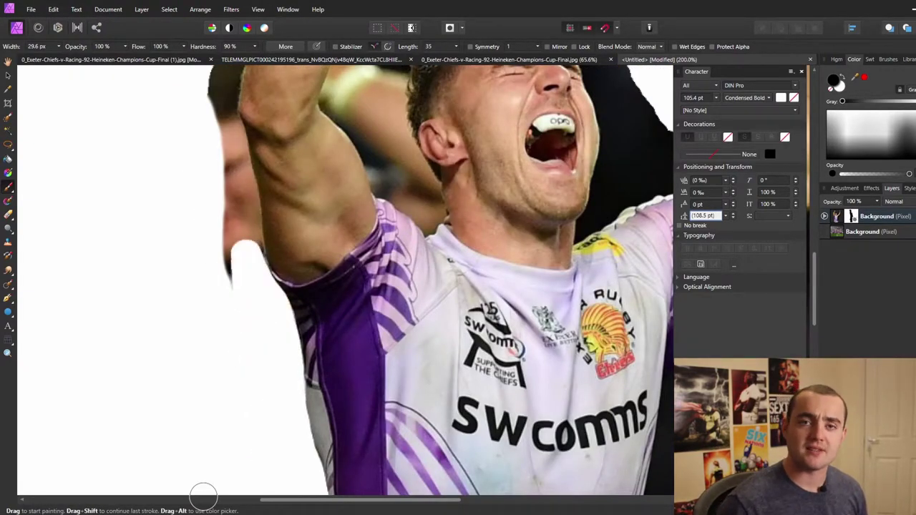
left_click_drag(290, 408, 254, 283)
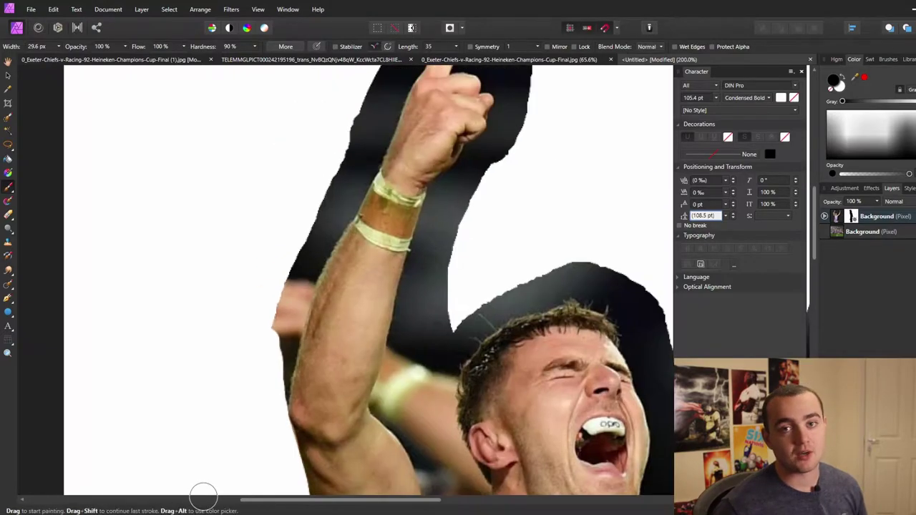
Step: Mask out the background along the outer edge of the wristbanded arm, from the elbow up to the pointing finger
left_click_drag(286, 408, 297, 294)
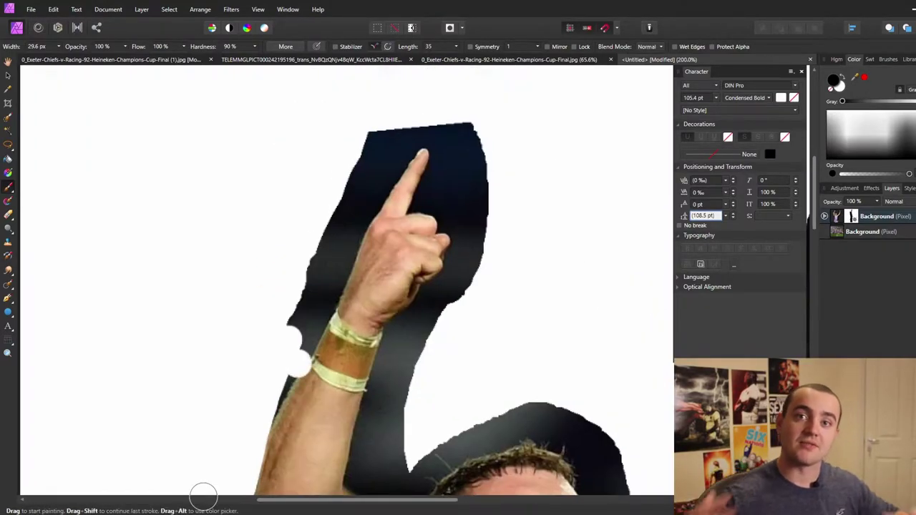
left_click_drag(307, 379, 329, 221)
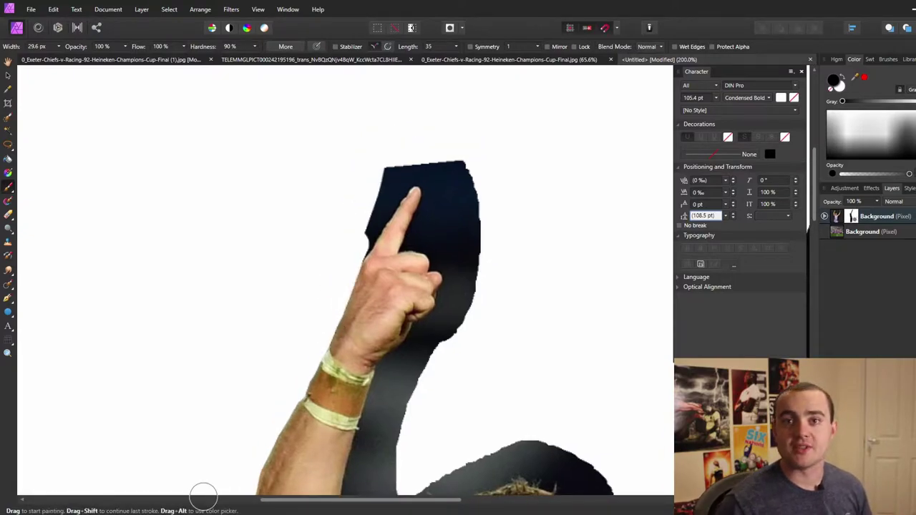
left_click_drag(356, 249, 414, 170)
Step: Mask out the dark background along the inner side of the wristbanded hand, tracing its finger and knuckles with a smaller brush
mouse_move(384, 430)
left_mouse_down()
mouse_move(386, 380)
mouse_move(451, 308)
left_mouse_up()
key("[")
key("[")
key("[")
left_click(424, 209)
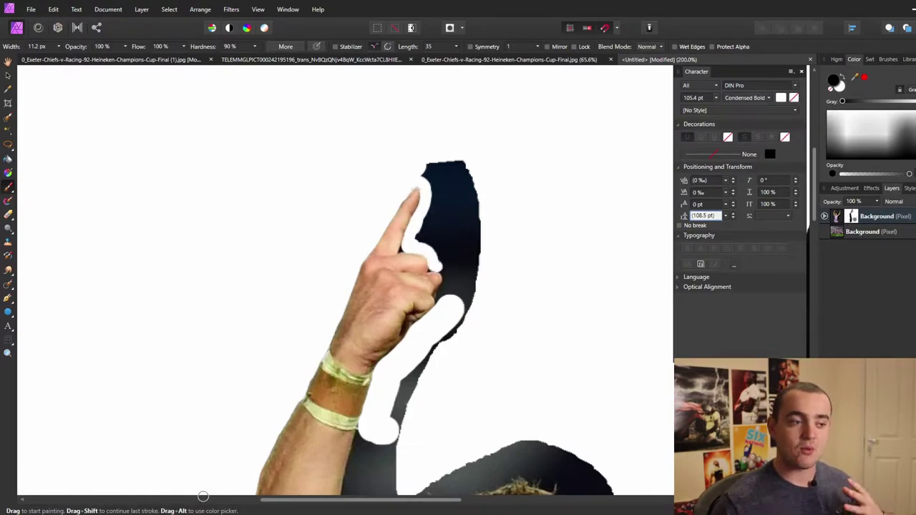
key("]")
key("]")
key("]")
key("]")
key("]")
key("]")
mouse_move(398, 433)
left_mouse_down()
mouse_move(476, 279)
mouse_move(436, 223)
left_mouse_up()
key("[")
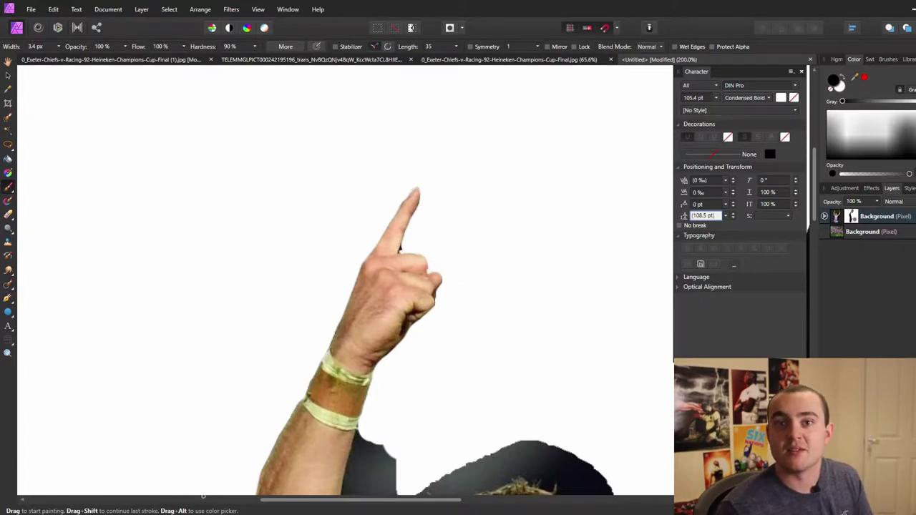
Step: Mask out the background between the wristbanded arm and the player's head, down to the shoulder
scroll(429, 276, "down", 5)
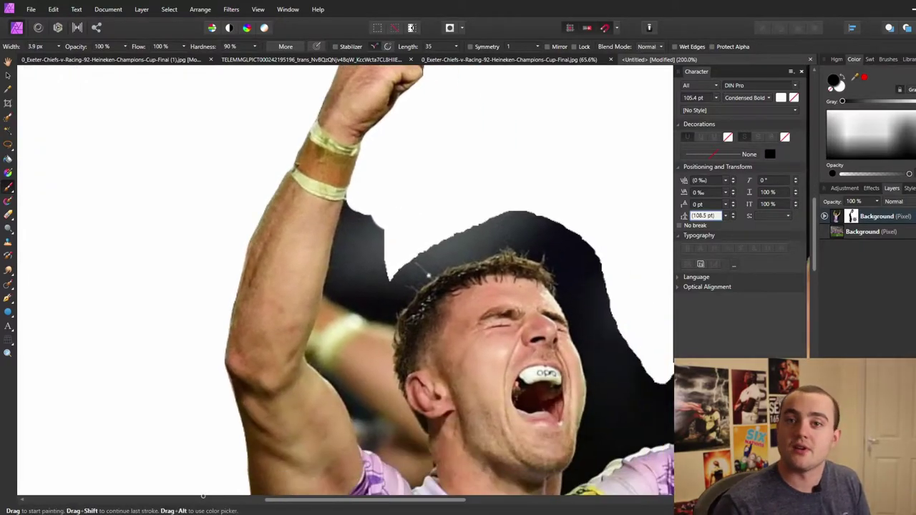
mouse_move(359, 206)
left_mouse_down()
mouse_move(324, 350)
mouse_move(375, 310)
mouse_move(368, 331)
left_mouse_up()
scroll(204, 494, "down", 2)
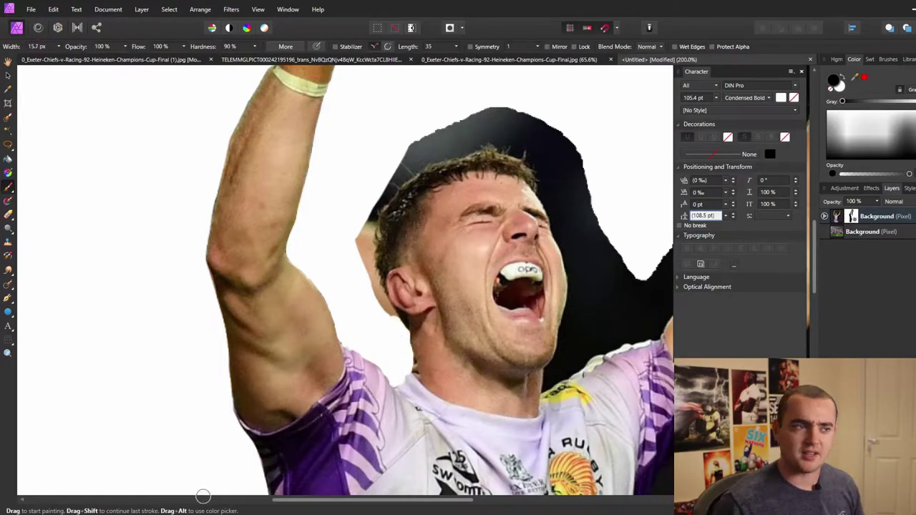
Step: Mask out the background around the player's hair, face and neck and along the top of the far shoulder
mouse_move(379, 288)
left_mouse_down()
mouse_move(369, 214)
mouse_move(475, 141)
mouse_move(581, 179)
left_mouse_up()
mouse_move(573, 296)
left_mouse_down()
mouse_move(578, 338)
mouse_move(541, 189)
mouse_move(487, 146)
left_mouse_up()
left_click_drag(573, 186, 588, 333)
left_click_drag(587, 333, 641, 279)
key("bracketleft")
left_click(549, 370)
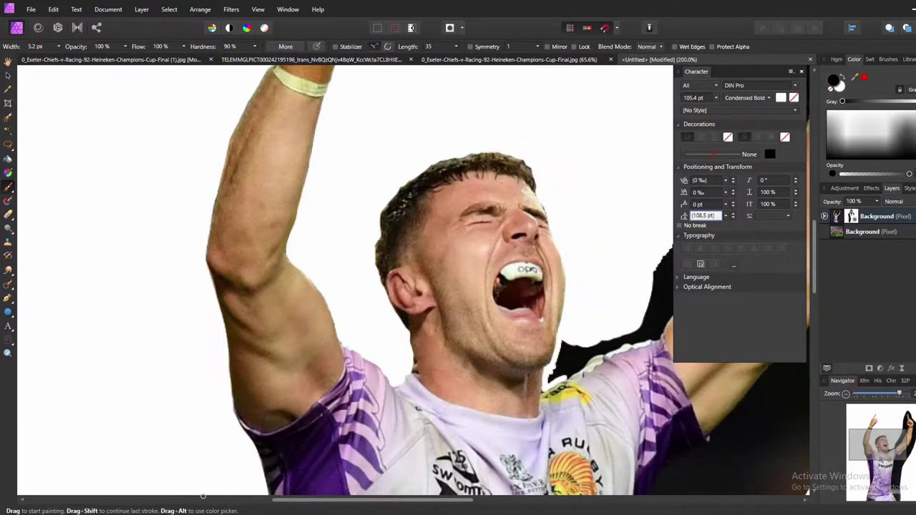
left_click_drag(552, 378, 635, 337)
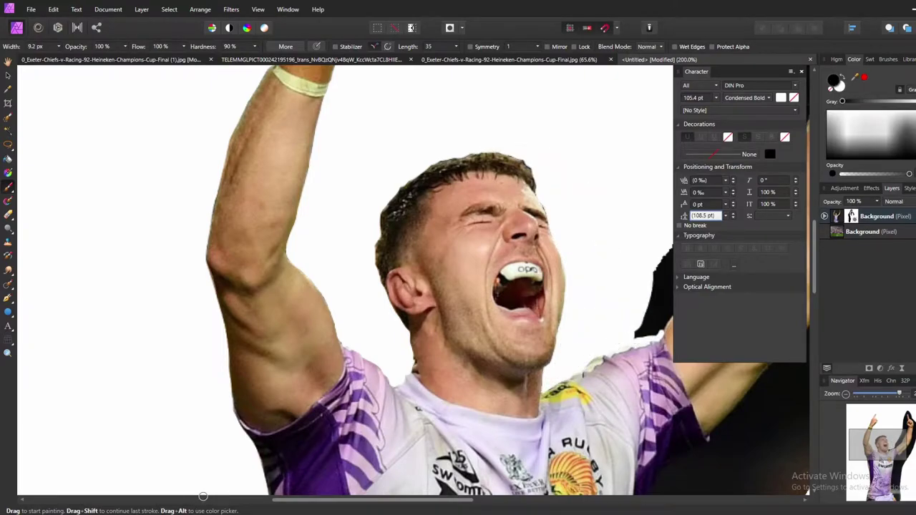
Step: Mask out the dark background on both sides of the player's other raised forearm using a larger brush
left_click_drag(608, 301, 222, 371)
key("bracketright")
key("bracketright")
mouse_move(267, 397)
left_mouse_down()
mouse_move(369, 283)
mouse_move(426, 107)
left_mouse_up()
left_click(487, 351)
left_click_drag(486, 352, 511, 279)
left_click_drag(487, 236, 428, 371)
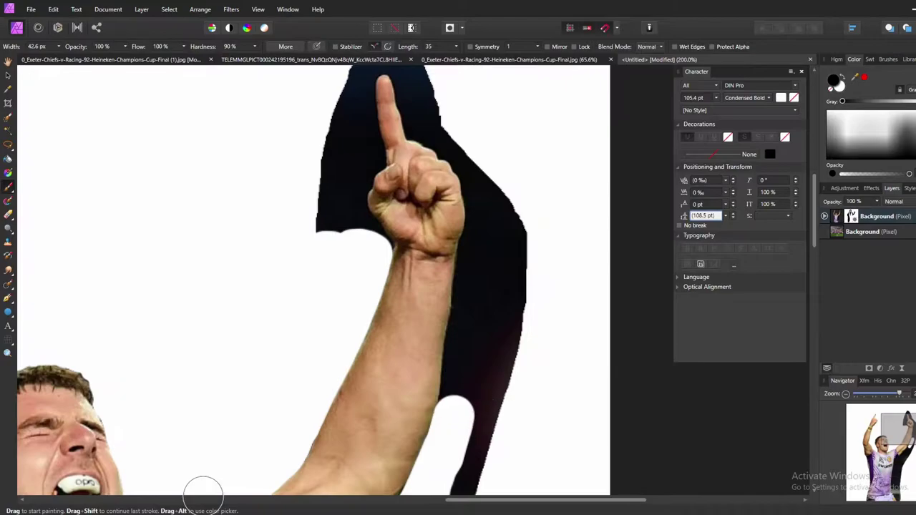
left_click_drag(454, 401, 485, 179)
left_click_drag(429, 236, 436, 369)
left_click_drag(339, 254, 358, 351)
Step: Mask out the background around the bare-wristed hand and its pointing finger, tracing the edges with a smaller brush
key("bracketleft")
key("bracketleft")
key("bracketleft")
mouse_move(378, 358)
left_mouse_down()
mouse_move(387, 291)
mouse_move(413, 262)
left_mouse_up()
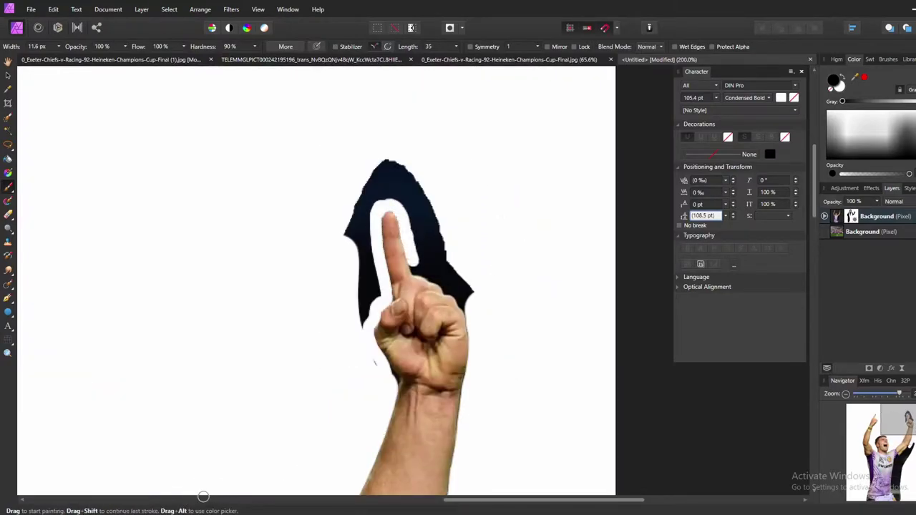
left_click_drag(362, 321, 390, 172)
left_click_drag(408, 179, 467, 292)
left_click_drag(343, 458, 438, 86)
left_click_drag(358, 143, 399, 459)
Step: Mask out the dark background beneath the bare-wristed upper arm down toward the armpit
key("bracketright")
key("bracketright")
key("bracketright")
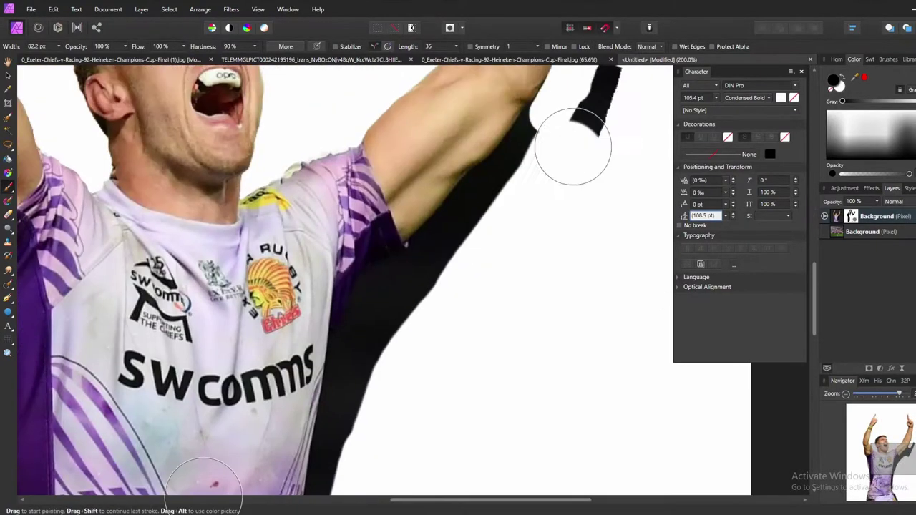
left_click_drag(430, 214, 383, 322)
key("bracketleft")
key("bracketleft")
key("bracketleft")
left_click_drag(447, 274, 375, 357)
Step: Mask out the remaining black background along the right side of the player's shirt
scroll(204, 496, "down", 5)
scroll(204, 496, "up", 4)
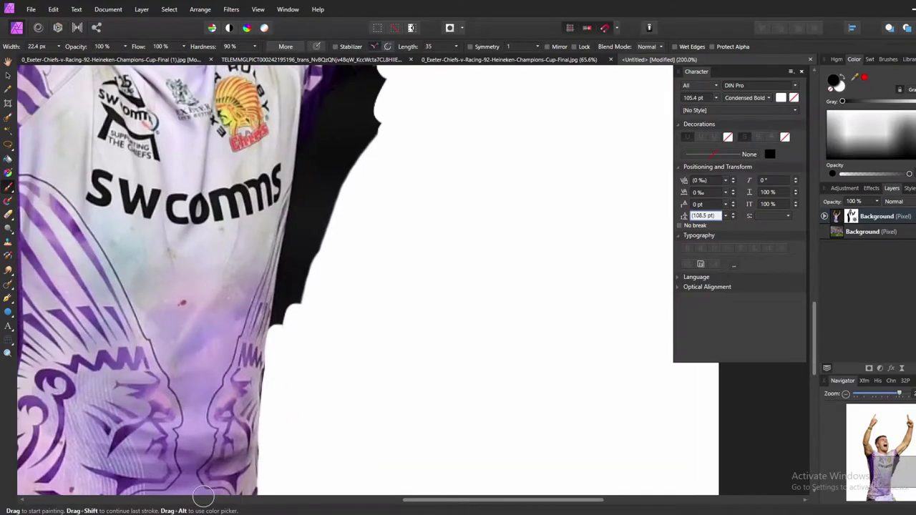
key("x")
left_click_drag(264, 372, 349, 281)
left_click_drag(350, 220, 281, 319)
Step: Rasterize the masked player layer so that its mask is merged into the pixels
scroll(473, 268, "down", 4)
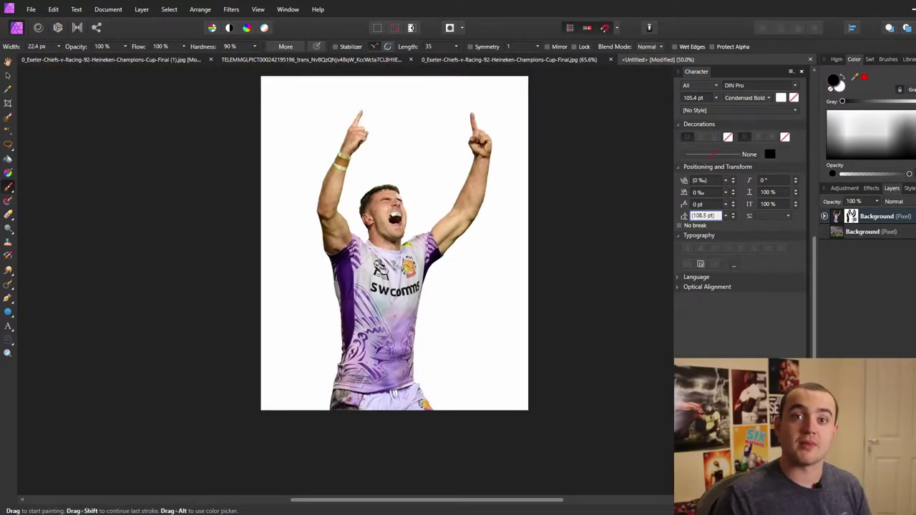
right_click(882, 219)
left_click(852, 376)
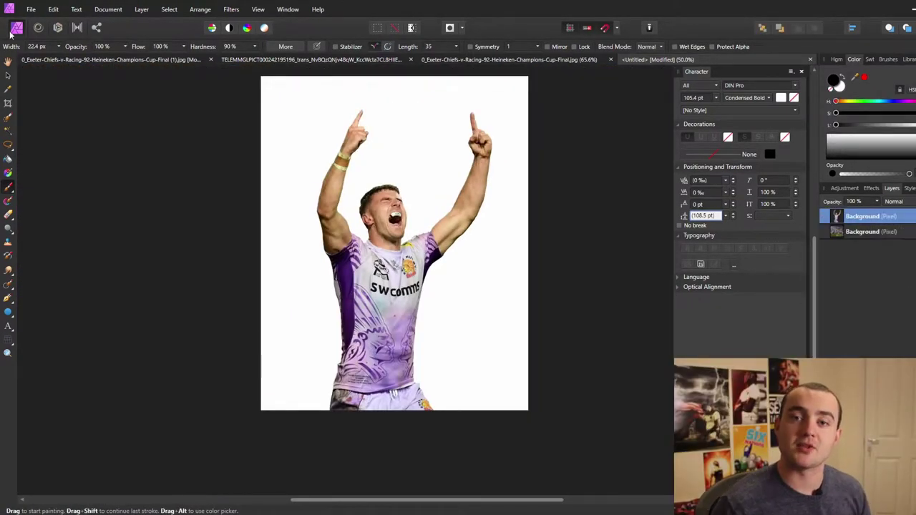
Step: Develop the player layer with slightly higher exposure and contrast, a raised blackpoint and slightly lower brightness
left_click(58, 28)
left_click(838, 199)
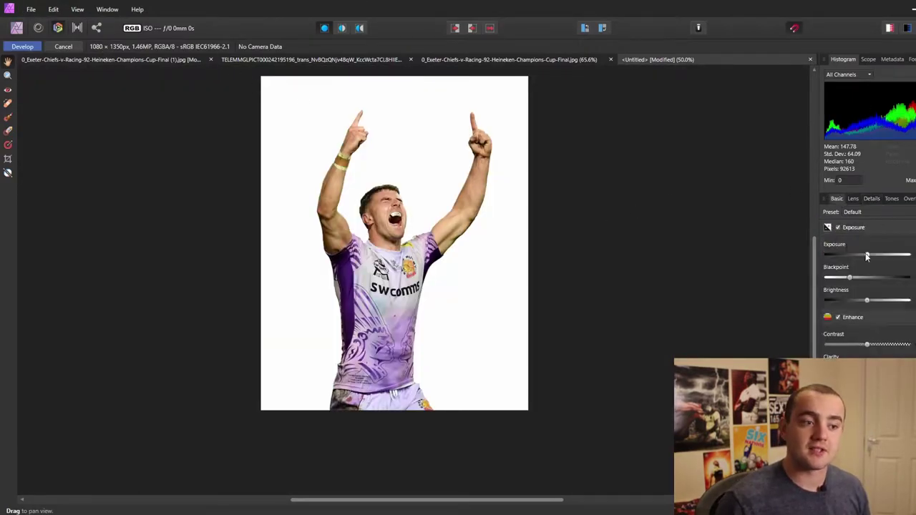
left_click_drag(868, 255, 867, 300)
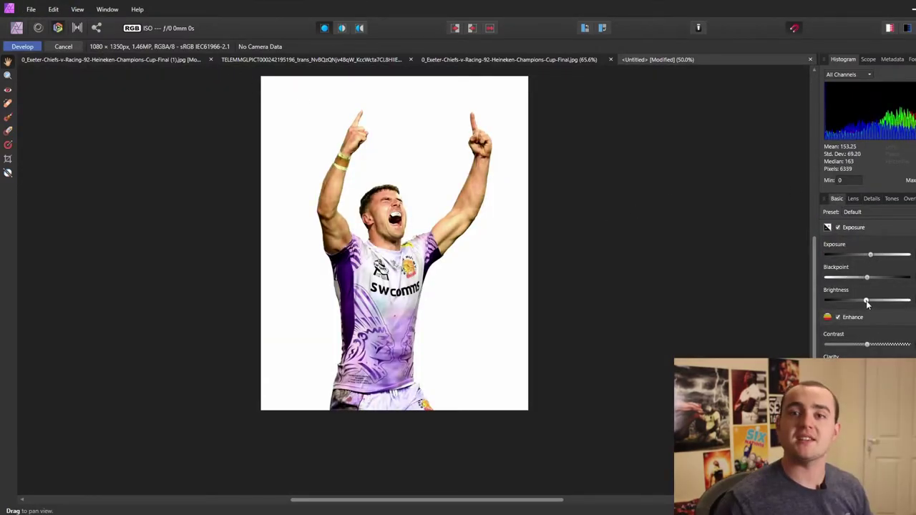
left_click_drag(868, 345, 871, 347)
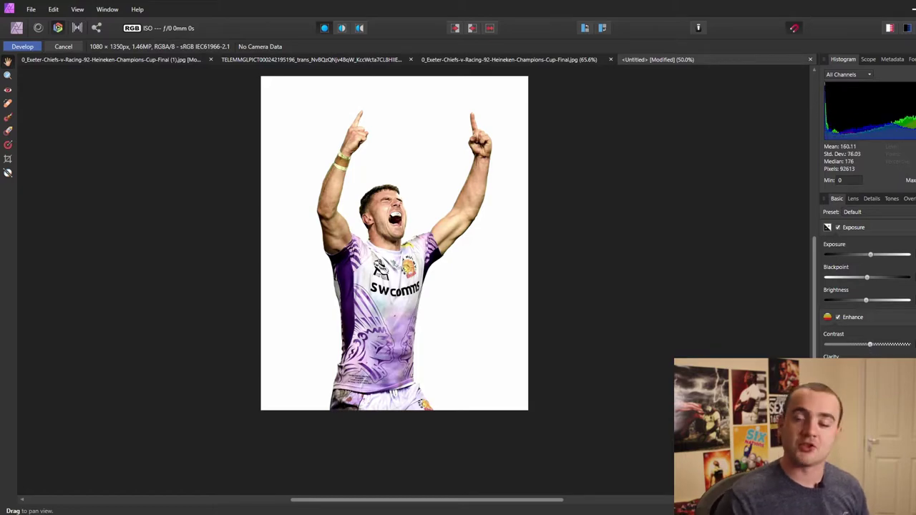
scroll(870, 337, "down", 1)
left_click(872, 198)
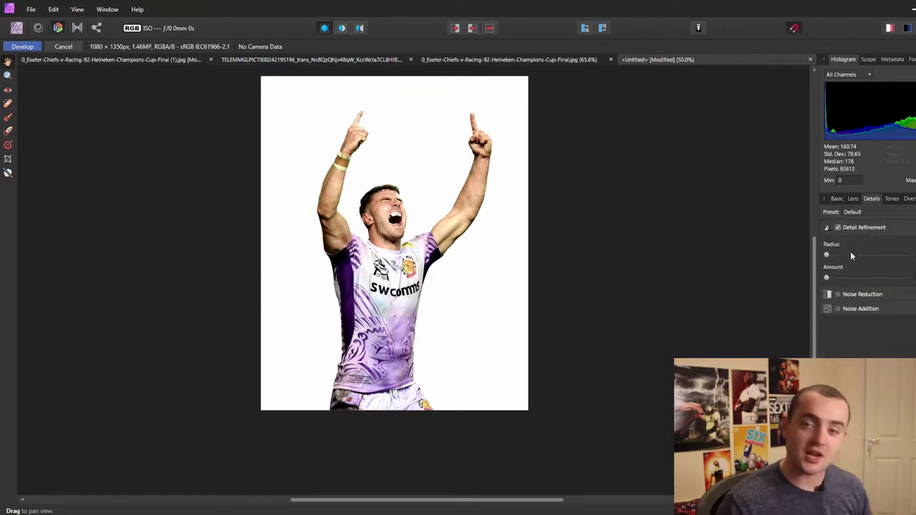
left_click(22, 46)
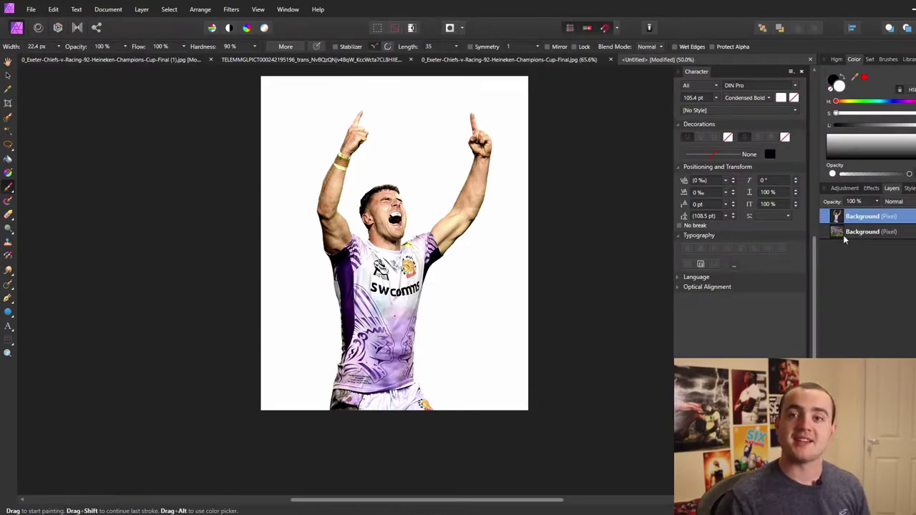
Step: Add a new pixel layer between the stadium background and the player and fill it with black
left_click(845, 235)
key("ctrl+shift+n")
left_click(53, 9)
left_click(29, 123)
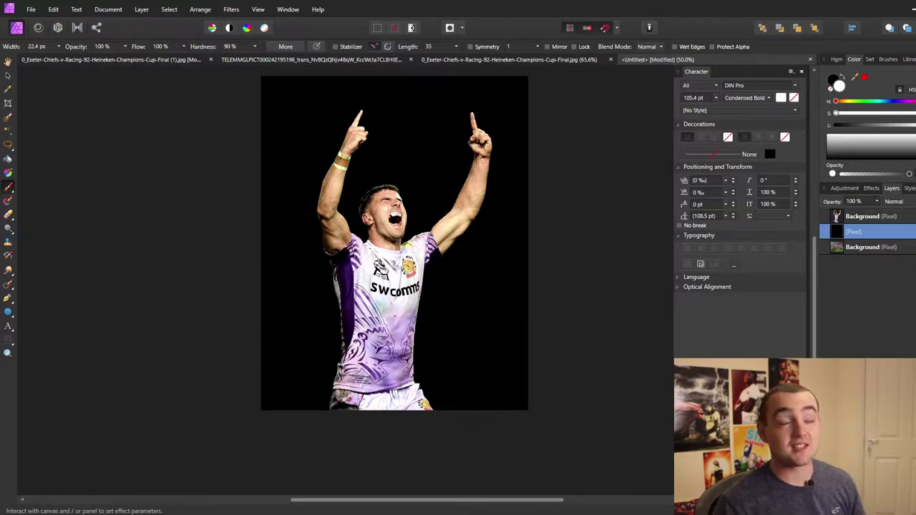
Step: Add white DIN Pro Condensed Bold art text behind the player reading EUROPEAN, CHAMPS, 2020 and EXETER on four lines
key("t")
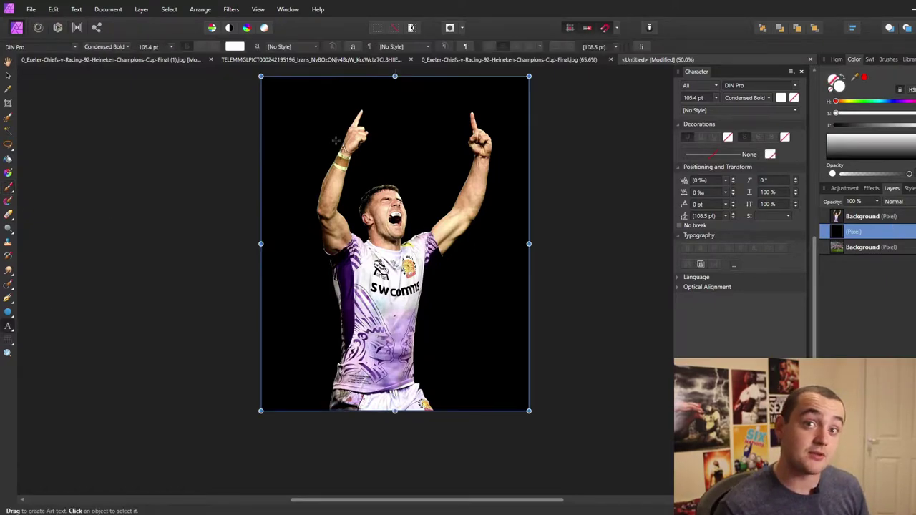
left_click(273, 136)
type("EUROPEAN")
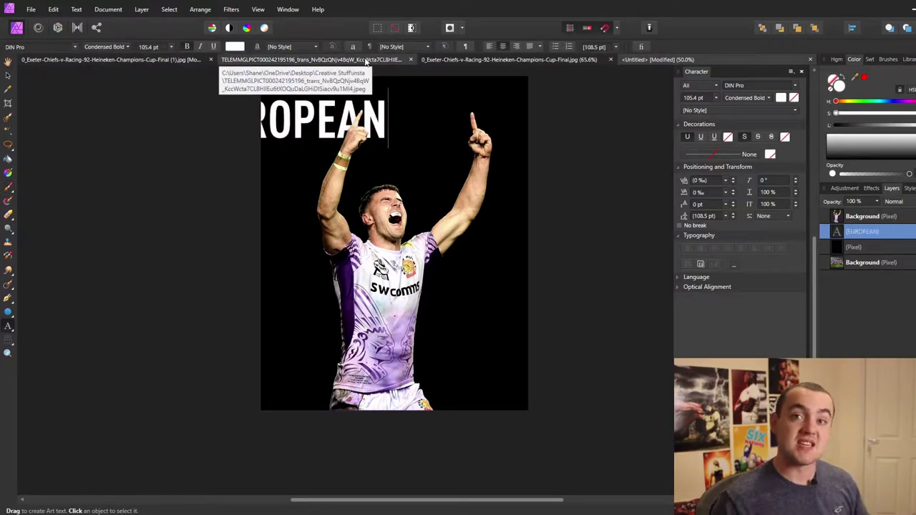
key("Return")
type("CHAMPS")
key("Return")
type("2020")
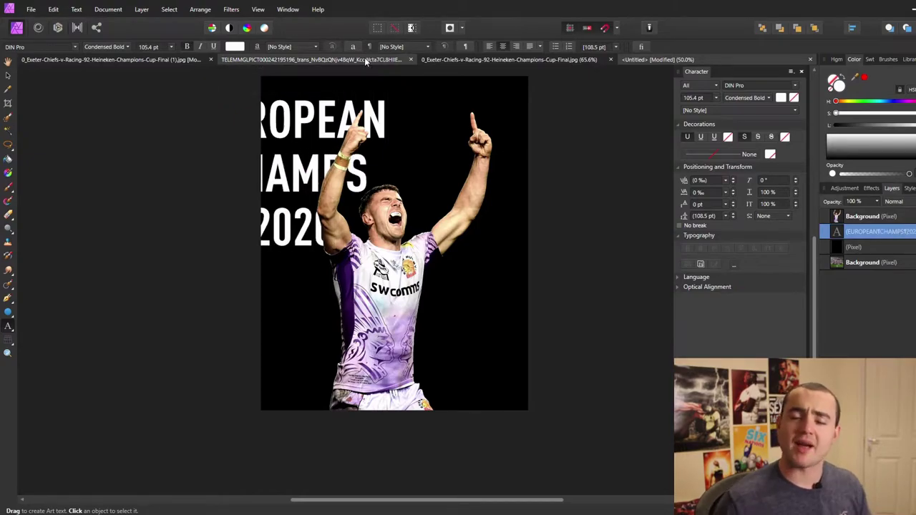
key("Return")
type("EXETER")
key("Escape")
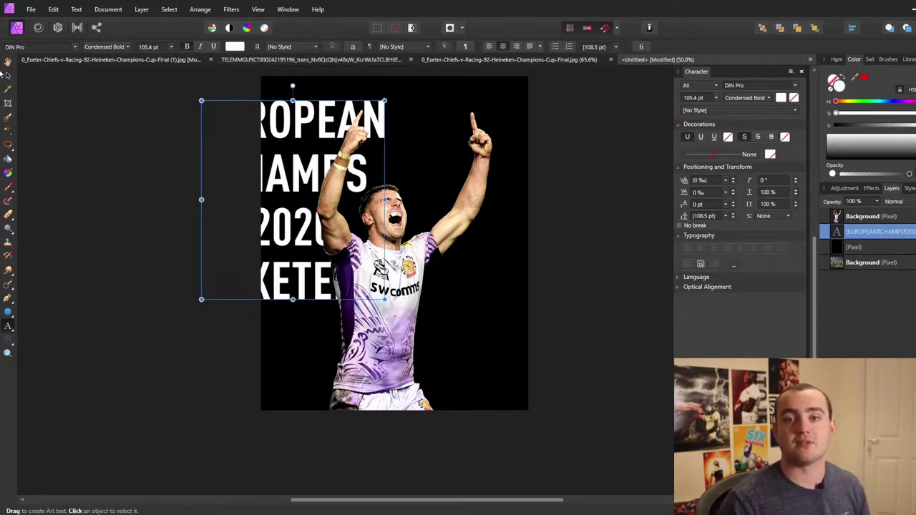
Step: Move the text block to the top of the canvas and scale it to about 1039 px wide, nearly filling the width
key("v")
left_click_drag(293, 168, 359, 149)
left_click_drag(450, 280, 527, 336)
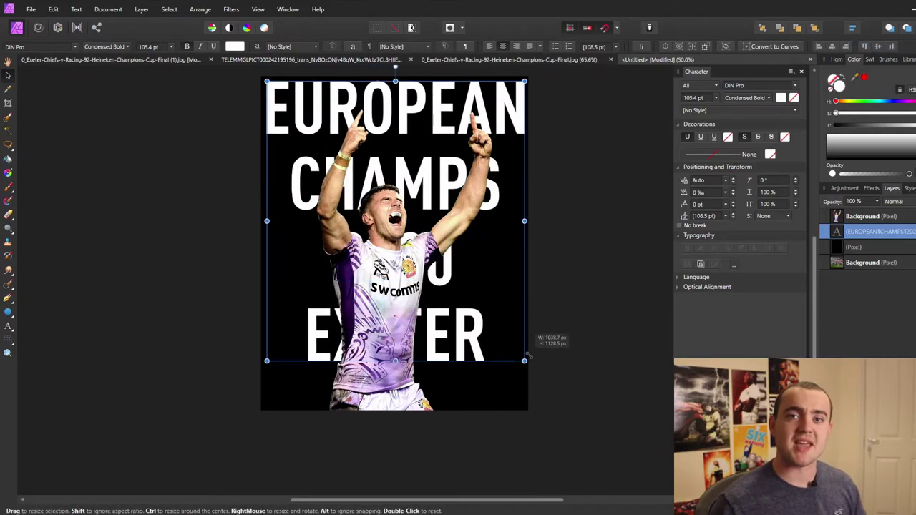
Step: Set the CHAMPS line to 184 pt and reduce its leading so it sits closely beneath EUROPEAN
double_click(445, 183)
double_click(445, 183)
left_click(706, 97)
type("184")
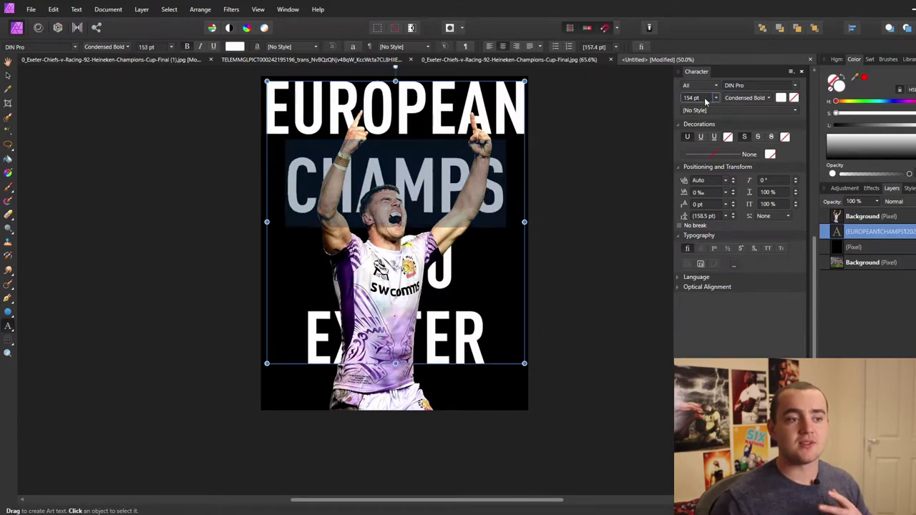
key("Return")
left_click(706, 216)
scroll(705, 216, "down", 20)
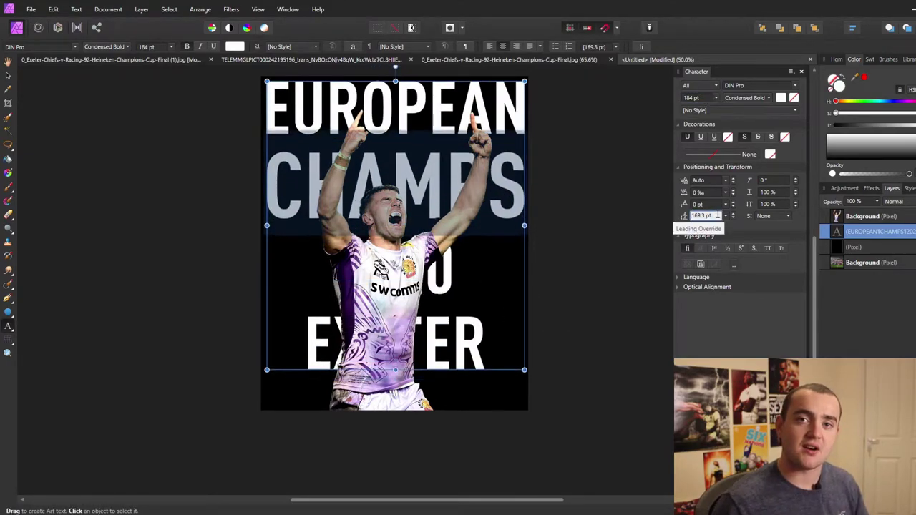
Step: Enlarge the 2020 line to 342 pt to span the text block and reduce its leading to sit closely beneath CHAMPS
left_click_drag(456, 263, 338, 261)
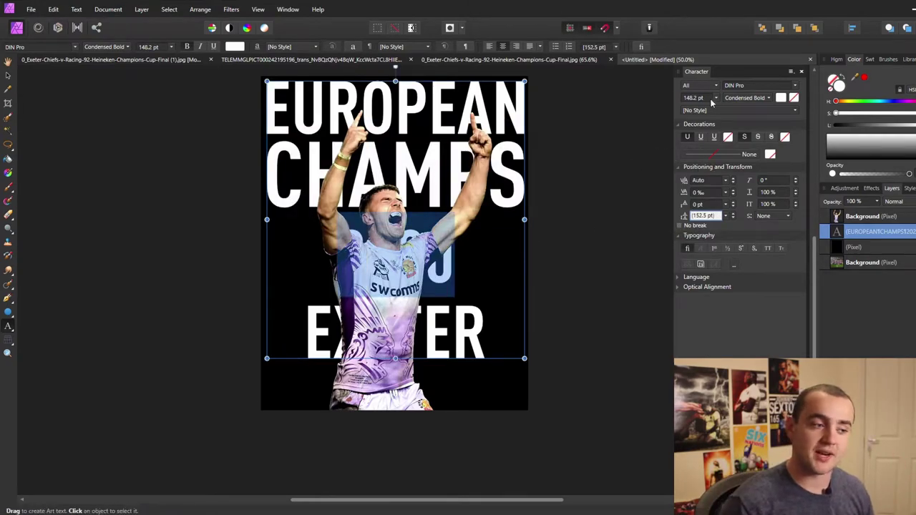
left_click(709, 100)
scroll(709, 101, "up", 20)
scroll(707, 101, "up", 15)
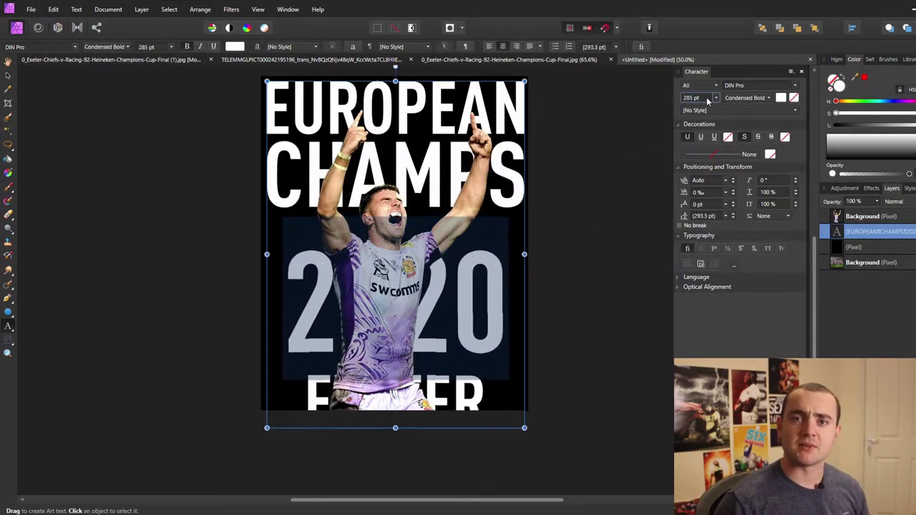
scroll(711, 223, "down", 10)
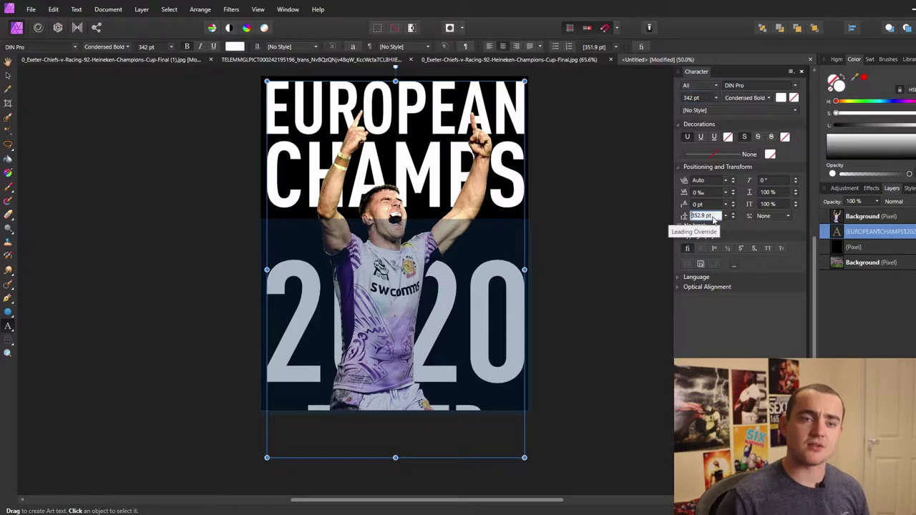
Step: Set the EXETER line to 216 pt and its leading to 161.3 pt so it sits closely beneath 2020
left_click_drag(485, 387, 308, 387)
scroll(705, 101, "up", 7)
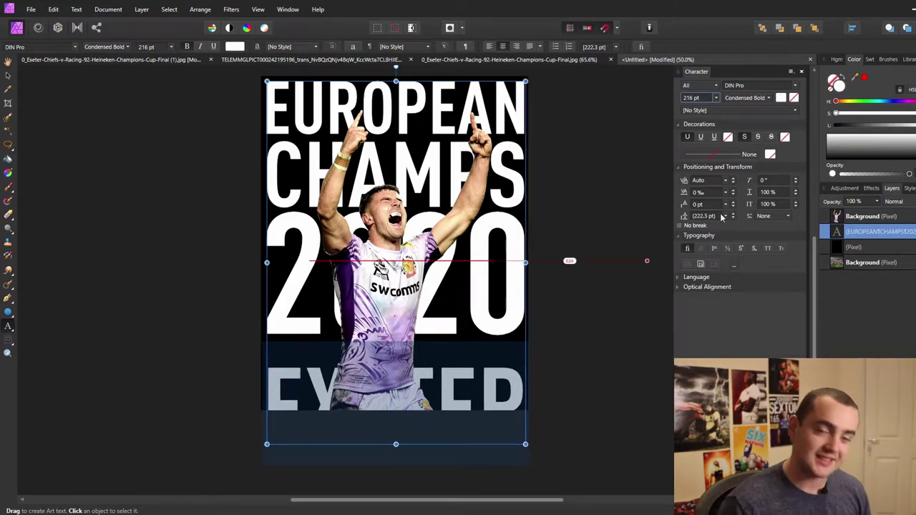
scroll(721, 217, "down", 6)
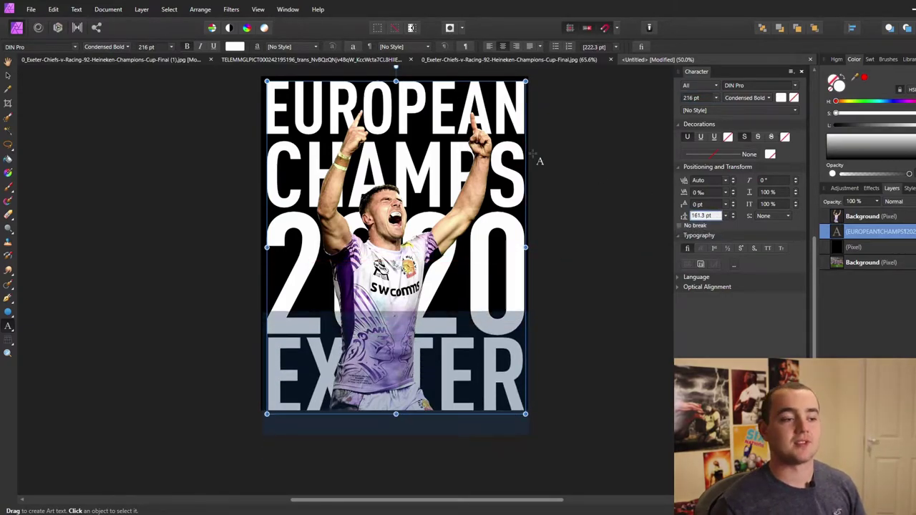
Step: Scale the text block down slightly to fit inside the canvas with even margins, centre it, and deselect it
left_click(8, 76)
left_click_drag(525, 414, 522, 408)
left_click_drag(494, 365, 495, 364)
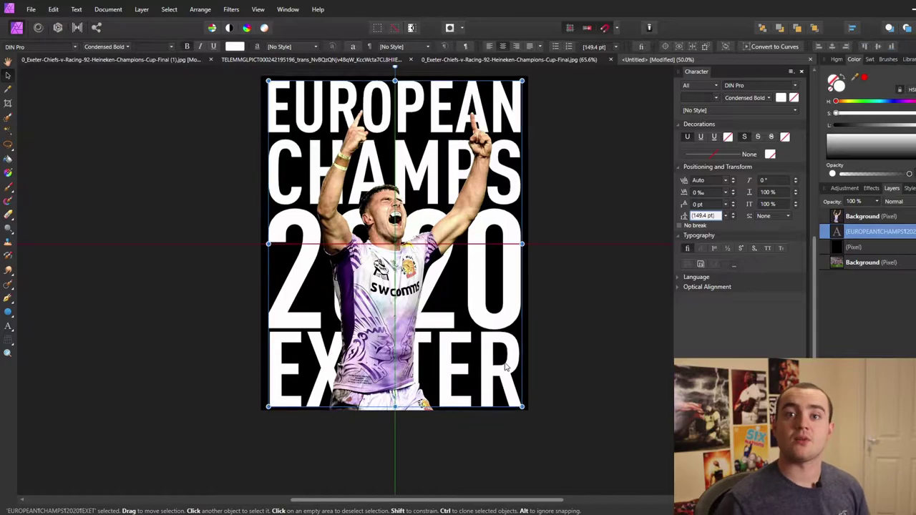
left_click(601, 315)
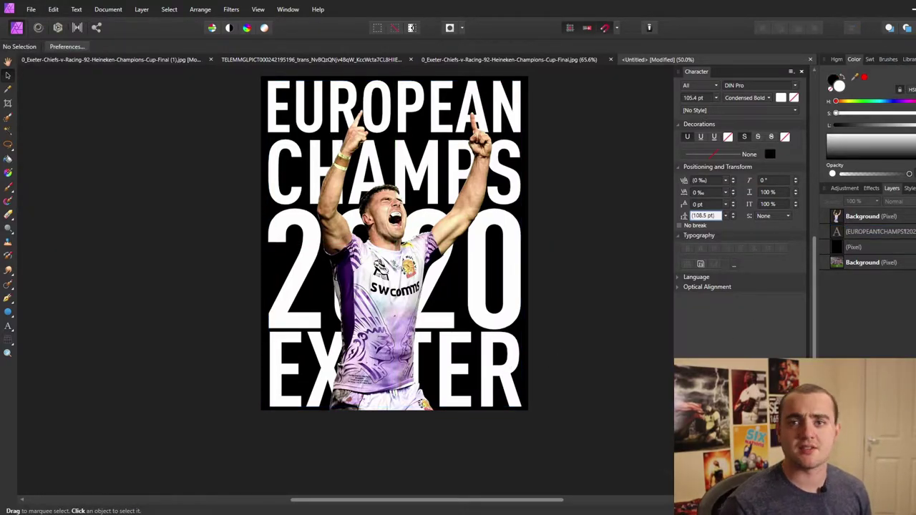
Step: Add a pixel layer between the text and the black background, and sample purple from the player's shirt as the brush colour
key("ctrl+shift+n")
key("b")
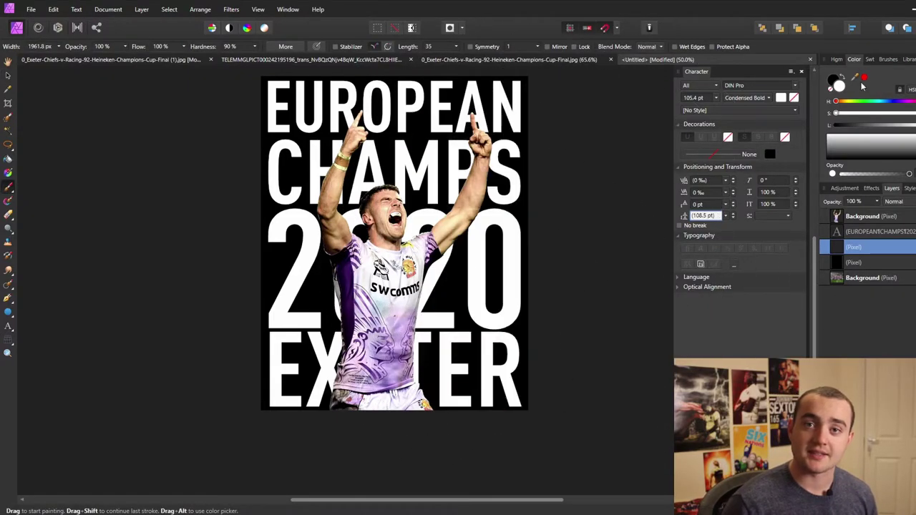
left_click_drag(855, 77, 352, 295)
left_click(865, 77)
left_click_drag(866, 125, 883, 125)
Step: Paint a soft purple glow over the background's lower right side with a 2983.7 px brush at 0% hardness and 26% flow
left_click(254, 47)
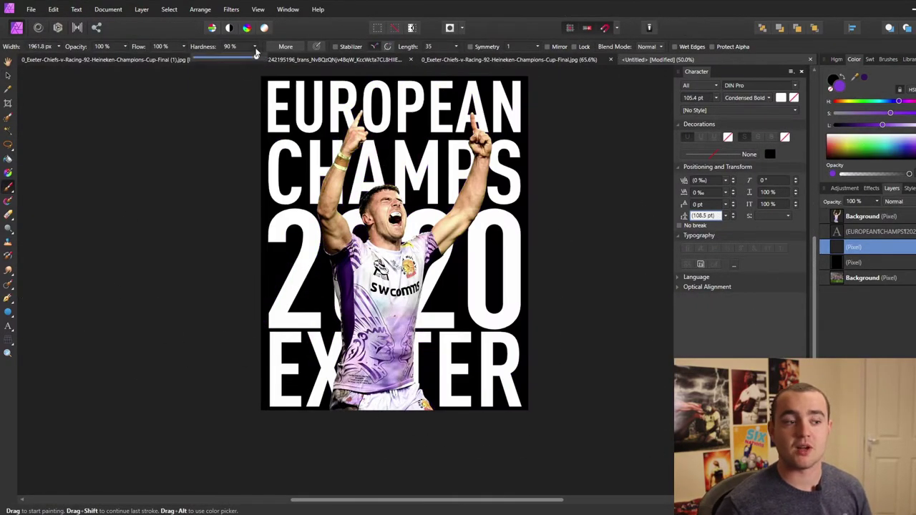
left_click(184, 47)
left_click_drag(255, 57, 132, 58)
key("bracketright")
key("bracketright")
key("bracketright")
mouse_move(567, 358)
left_mouse_down()
mouse_move(566, 326)
mouse_move(610, 204)
left_mouse_up()
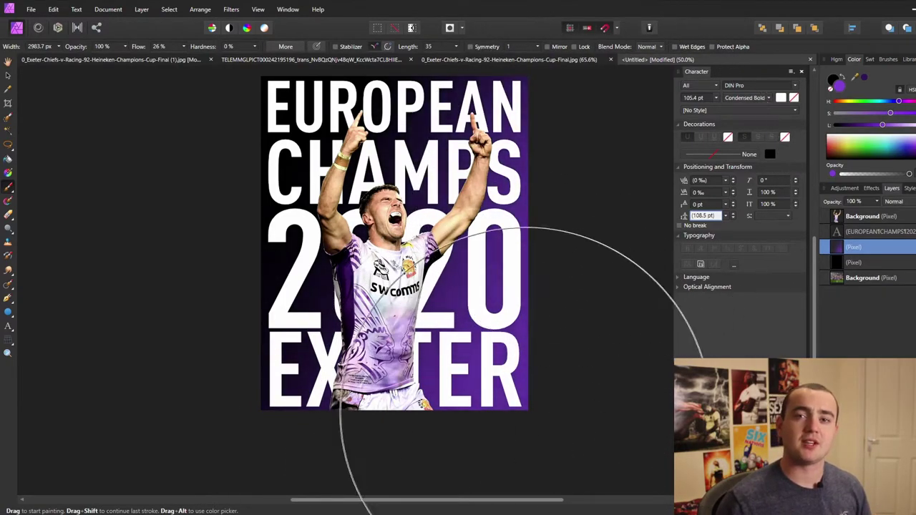
Step: Add a pixel layer clipped inside the player layer and switch the brush colour to black
left_click(875, 217)
left_click(903, 380)
left_click_drag(874, 217, 876, 235)
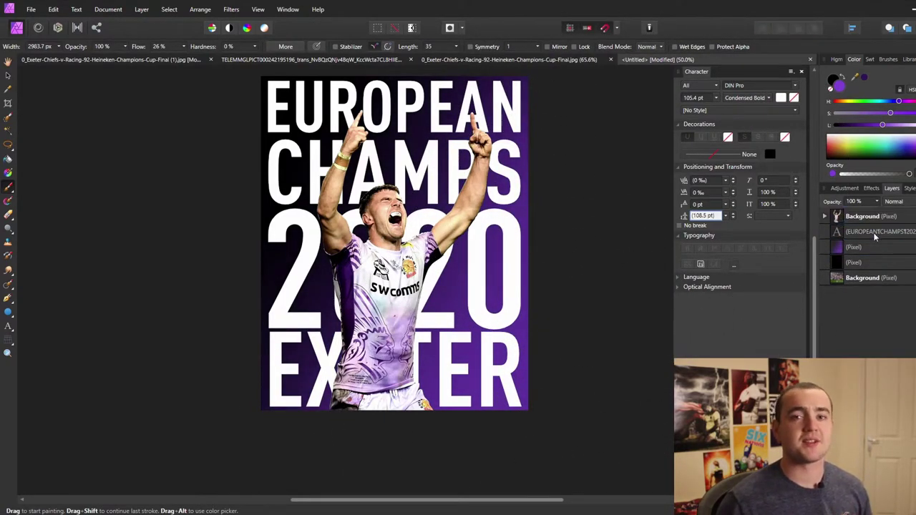
left_click(824, 217)
left_click(843, 76)
Step: Shade the left side of the player's body and raised arm with soft black strokes, varying the brush size and using 9% flow
key("bracketleft")
key("bracketleft")
key("bracketleft")
key("bracketleft")
key("bracketleft")
key("bracketleft")
mouse_move(327, 385)
left_mouse_down()
mouse_move(314, 195)
mouse_move(335, 136)
left_mouse_up()
key("bracketleft")
key("bracketleft")
key("bracketleft")
key("bracketleft")
key("bracketleft")
key("bracketleft")
key("bracketleft")
key("bracketleft")
key("bracketleft")
key("bracketleft")
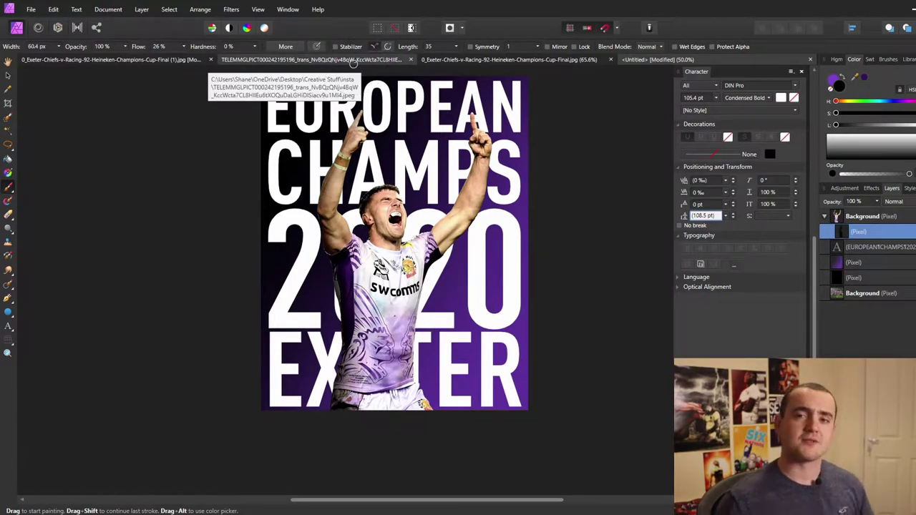
left_click_drag(183, 47, 171, 56)
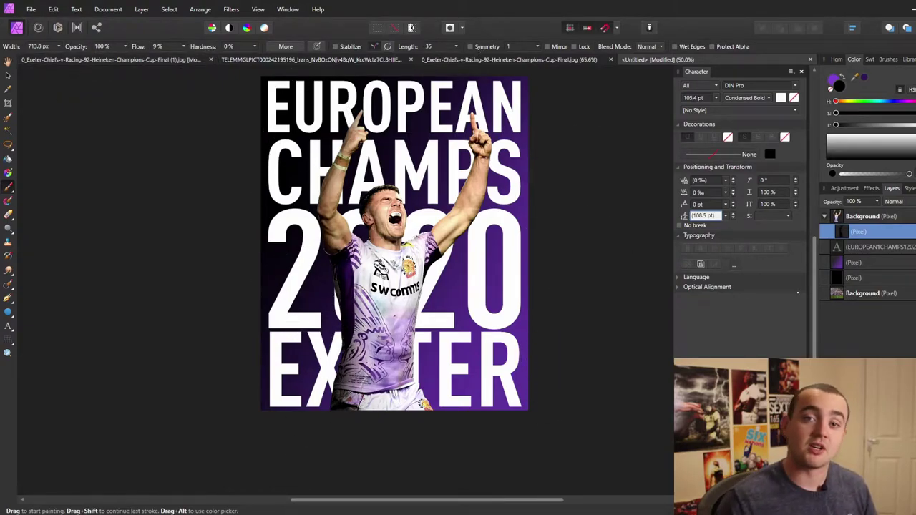
Step: Add a Curves adjustment clipped to the player and pull the curve down to darken him
left_click(844, 188)
scroll(865, 303, "down", 2)
left_click(845, 326)
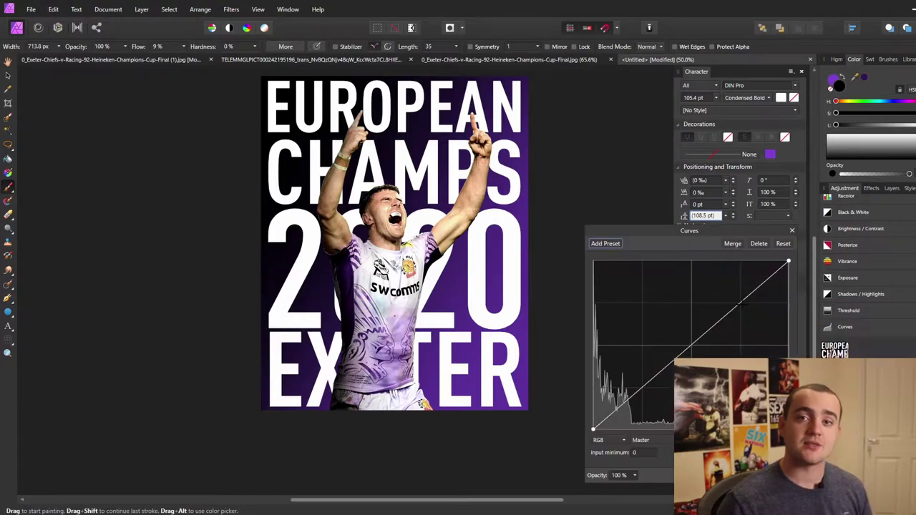
left_click(892, 188)
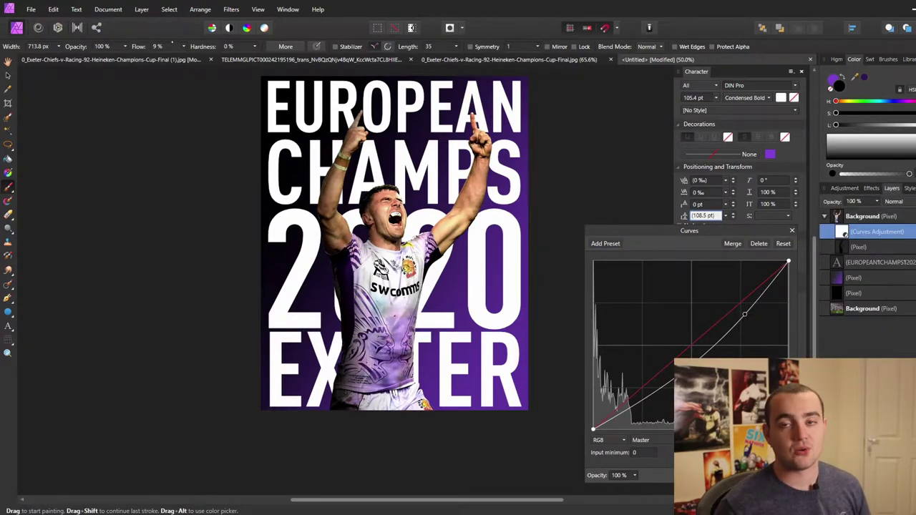
Step: Mask the Curves darkening off parts of the player with a soft black brush at 100% flow, varying its size
left_click_drag(184, 46, 250, 55)
left_click_drag(410, 368, 424, 315)
key("bracketleft")
key("bracketleft")
key("bracketleft")
key("bracketleft")
key("bracketleft")
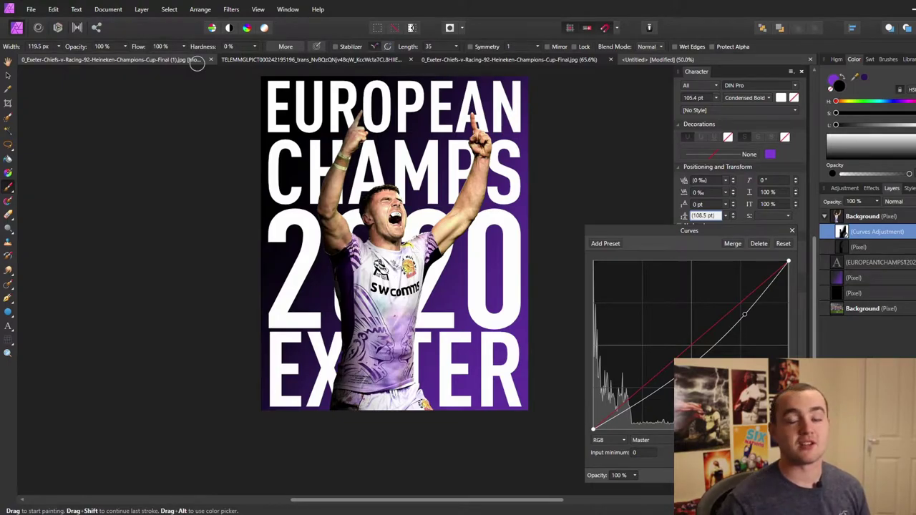
key("bracketright")
key("bracketright")
key("bracketright")
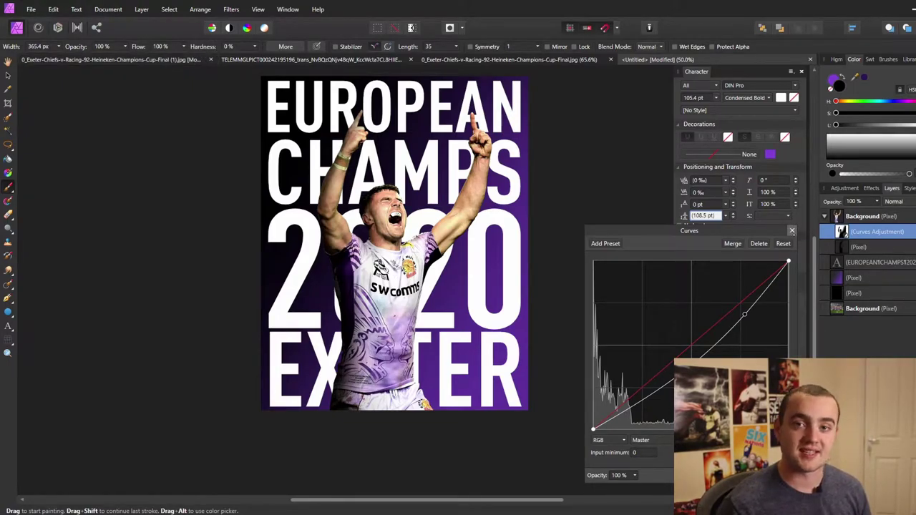
Step: Add another pixel layer inside the player layer and paint purple over his body, arms and face at 20% flow
left_click(792, 230)
key("ctrl+shift+n")
key("shift+2")
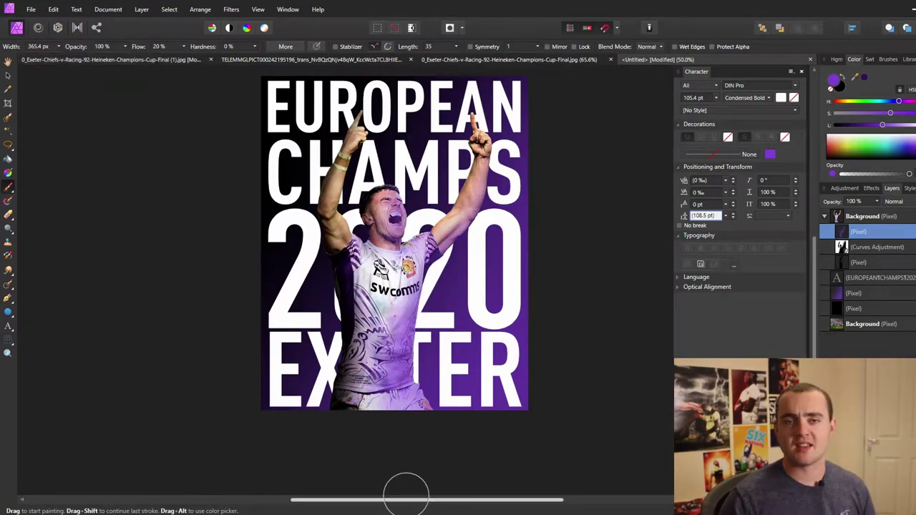
key("[")
key("[")
key("[")
key("[")
key("[")
mouse_move(377, 252)
left_mouse_down()
mouse_move(343, 213)
mouse_move(362, 136)
left_mouse_up()
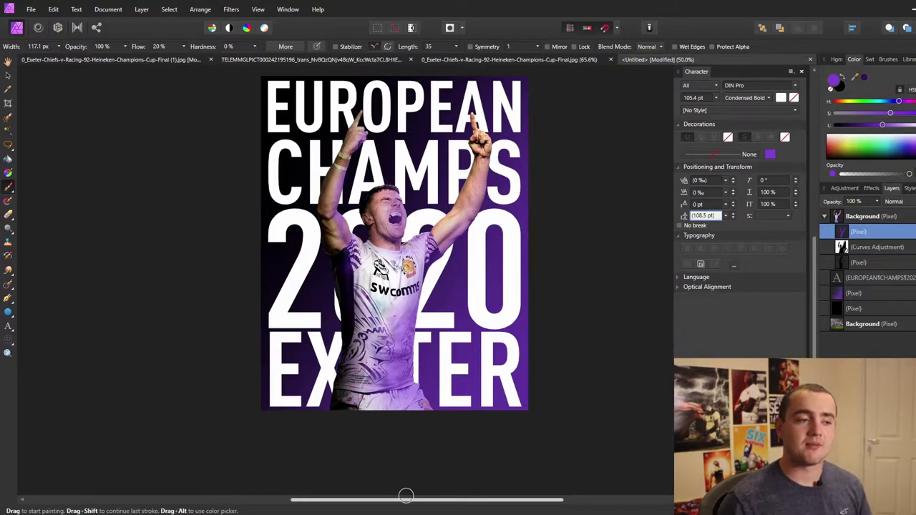
Step: Change the blend mode of the purple paint layer on the player to Color
left_click(894, 201)
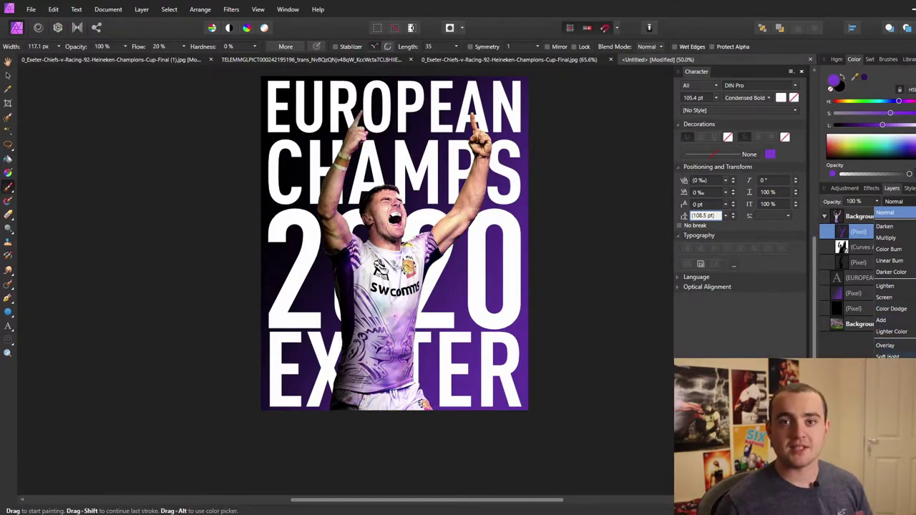
scroll(890, 340, "down", 5)
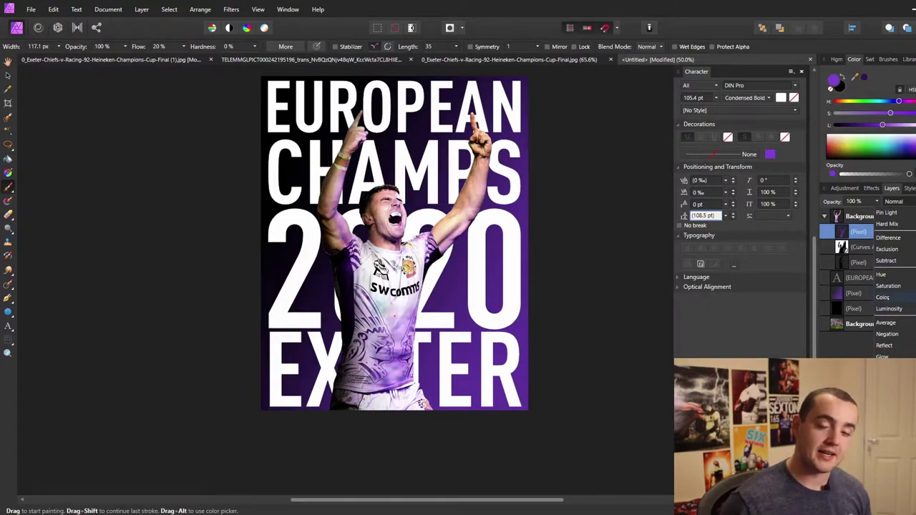
left_click(885, 346)
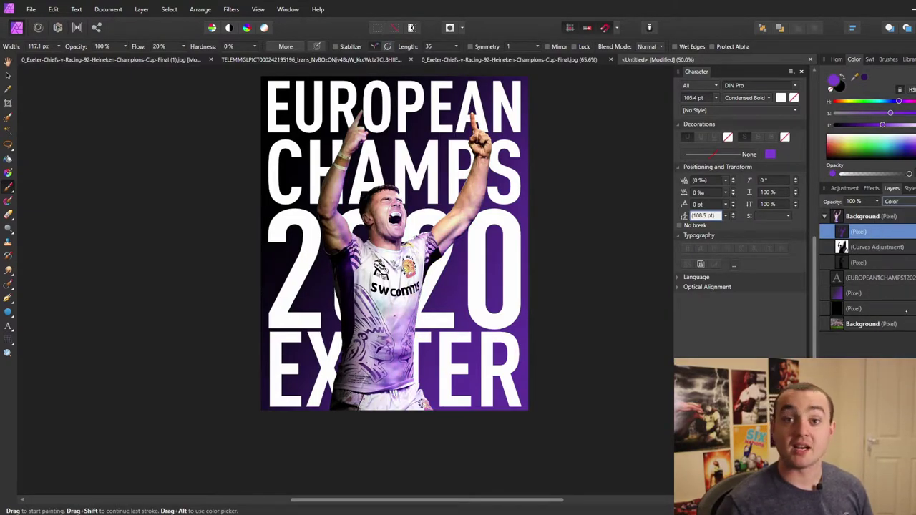
Step: Add an empty pixel layer above the Color layer, and build up purple on the player's raised left-side arm at 9% flow
key("ctrl+shift+n")
left_click(859, 247)
left_click_drag(183, 47, 174, 54)
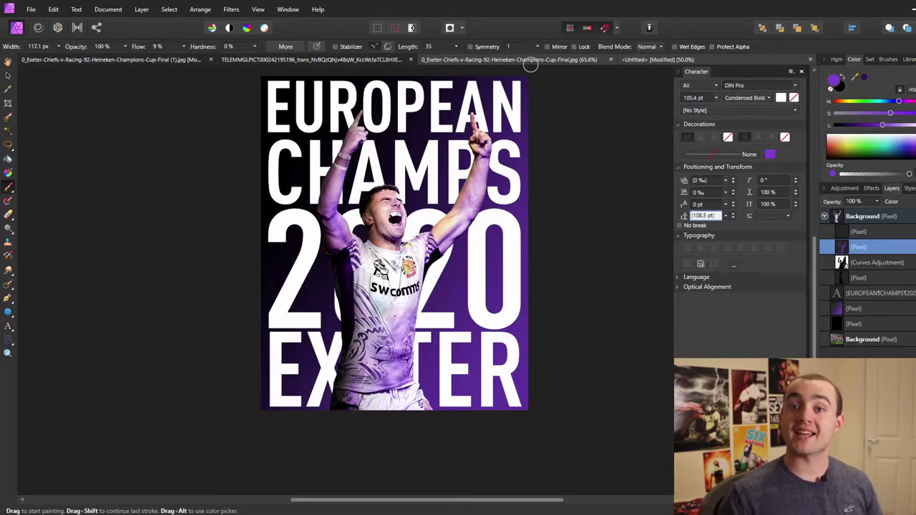
Step: Set the top pixel layer inside the player to Color Burn and lower its opacity
left_click(874, 232)
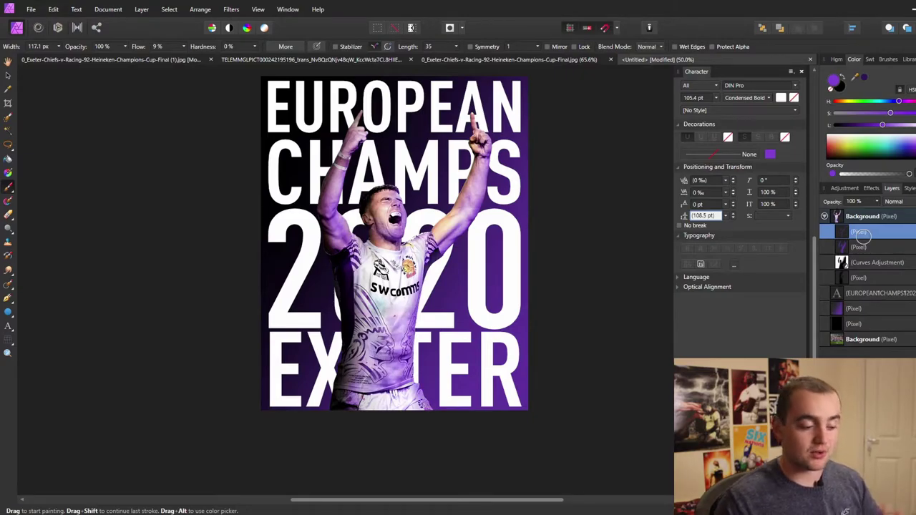
left_click(896, 202)
left_click(895, 260)
left_click(877, 202)
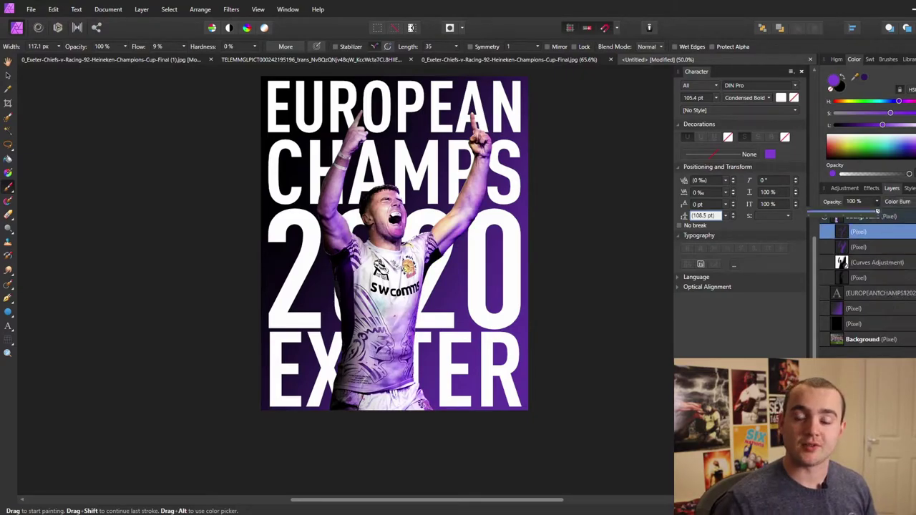
left_click_drag(881, 212, 826, 211)
Step: Add a pixel layer between the player and the text, and switch to black on the player's shading layer
left_click(881, 293)
key("ctrl+shift+n")
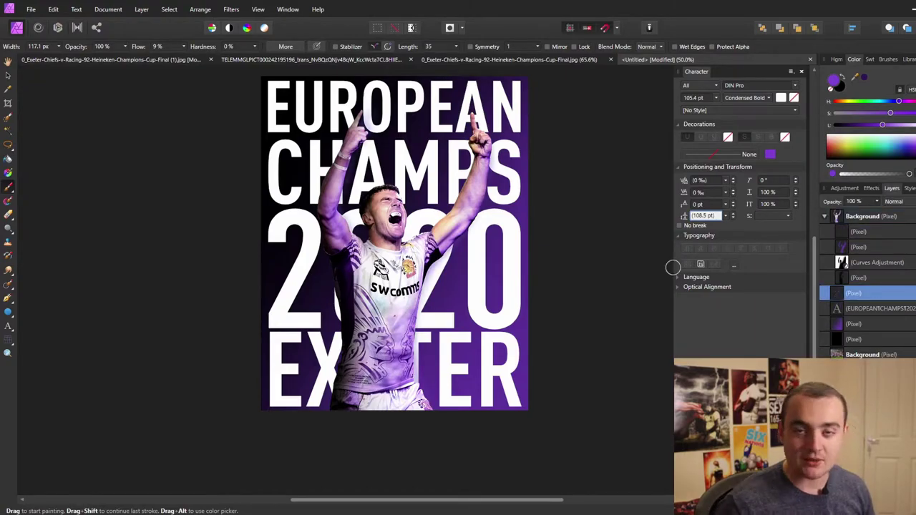
left_click(859, 278)
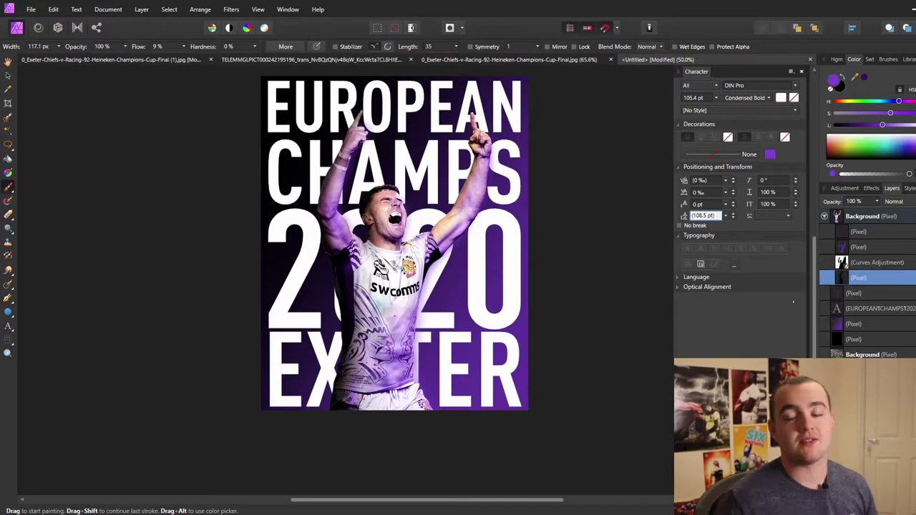
key("x")
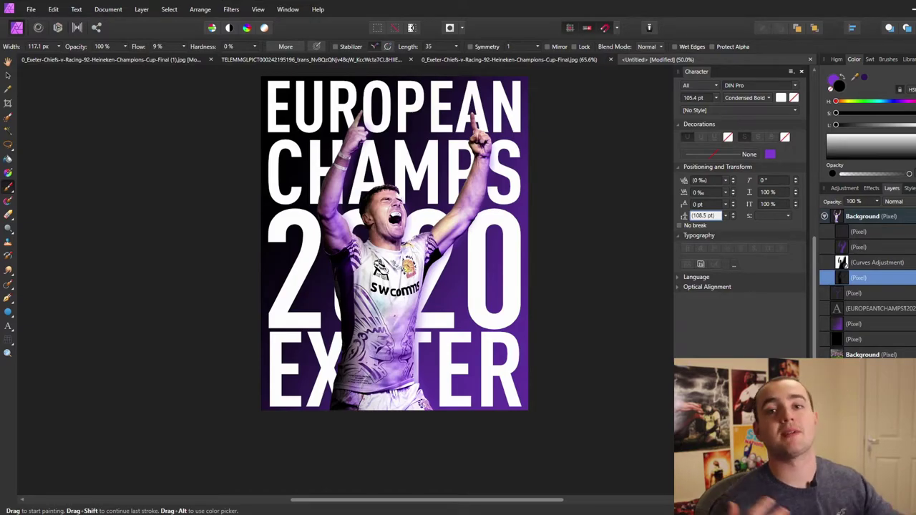
Step: Paint soft black shadows behind the player on a new layer above the text, and brush along the bottom edge on another new layer
left_click(866, 309)
key("ctrl+shift+n")
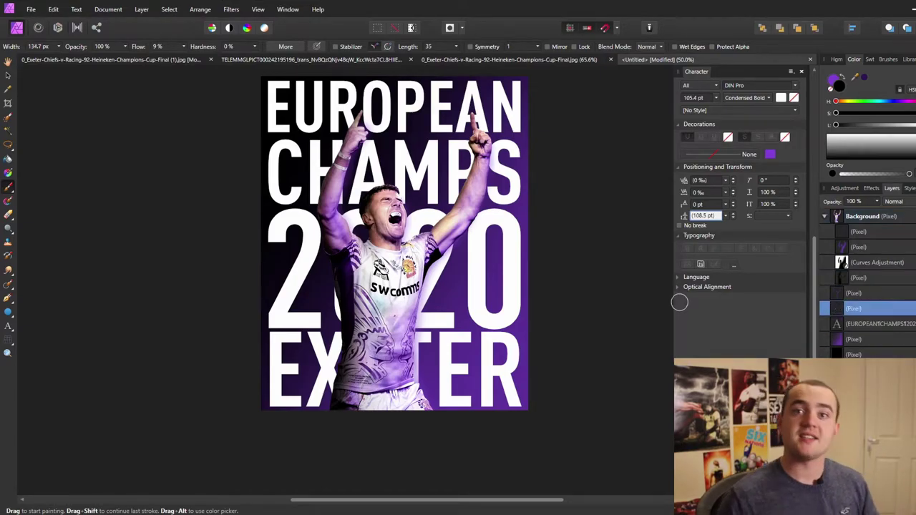
key("bracketright")
left_click_drag(365, 201, 326, 243)
left_click_drag(468, 147, 426, 231)
key("bracketright")
left_click_drag(377, 397, 376, 336)
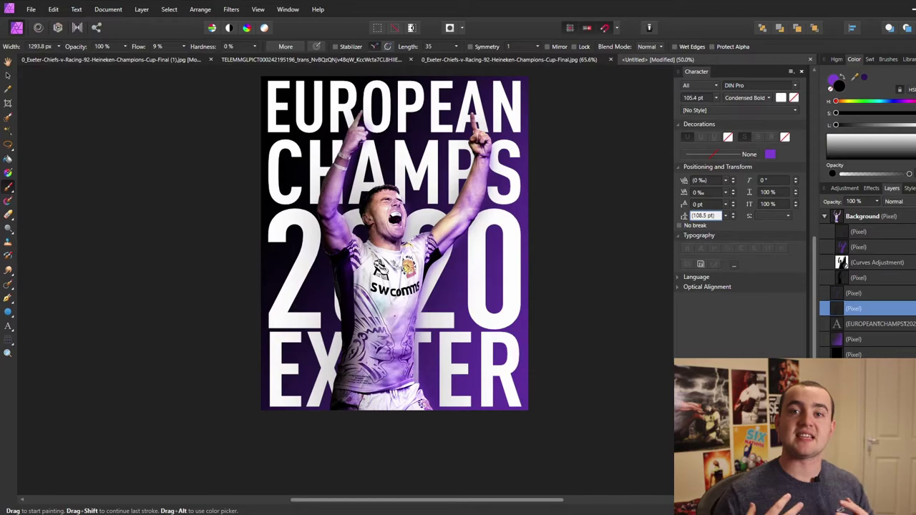
key("ctrl+shift+n")
mouse_move(338, 466)
left_mouse_down()
mouse_move(583, 328)
mouse_move(371, 469)
left_mouse_up()
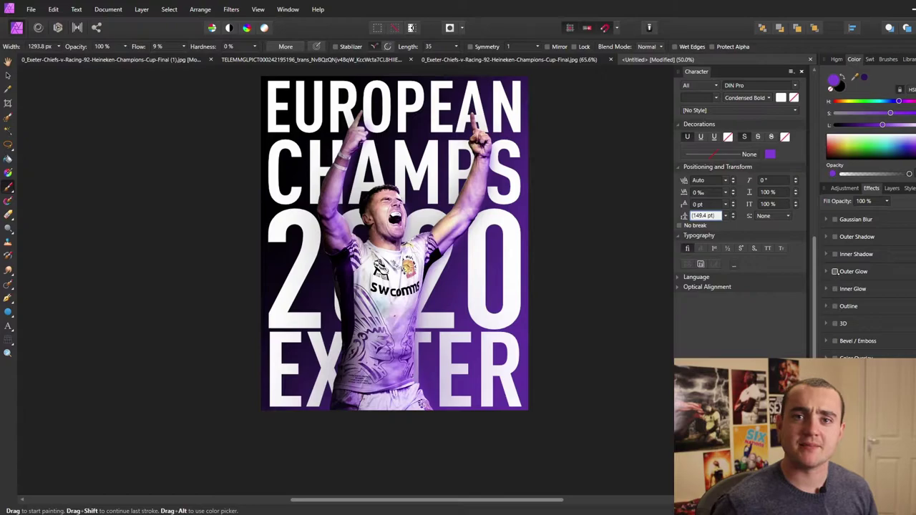
Step: Give the text a purple outer glow with 54% opacity and a 34.7 px radius
left_click(836, 273)
left_click(865, 293)
left_click_drag(883, 311, 834, 80)
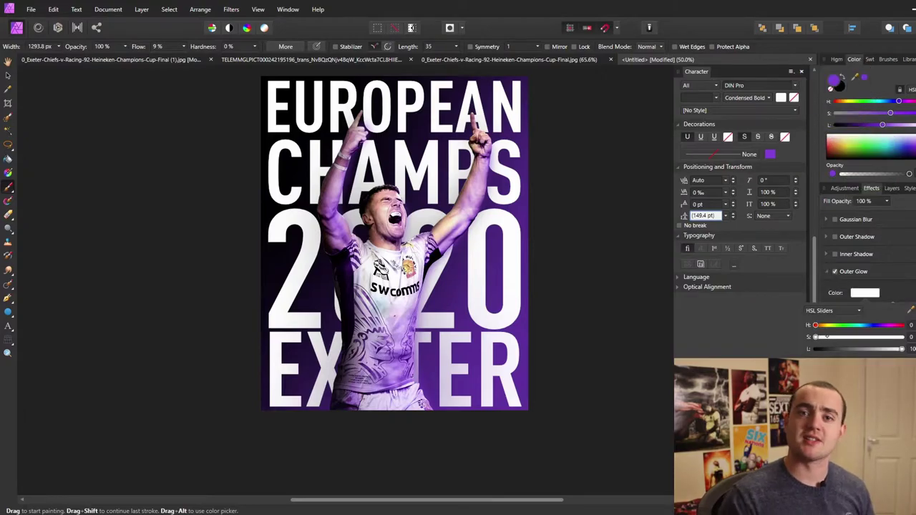
left_click(893, 311)
left_click(892, 290)
left_click_drag(852, 317, 886, 317)
mouse_move(893, 305)
left_mouse_down()
mouse_move(875, 306)
mouse_move(881, 317)
left_mouse_up()
Step: Add a purple outline to the text, adjust its lightness, radius and alignment, and set the fill opacity to 0%
left_click(913, 355)
left_click_drag(470, 123, 622, 150)
left_click(624, 230)
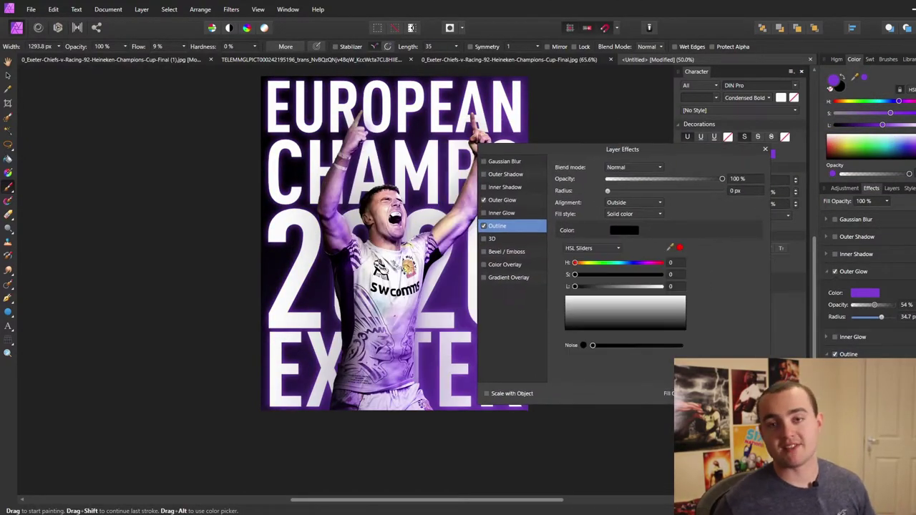
left_click(679, 247)
left_click_drag(620, 287, 631, 287)
left_click(624, 230)
left_click_drag(608, 192, 644, 192)
left_click(622, 203)
left_click(623, 225)
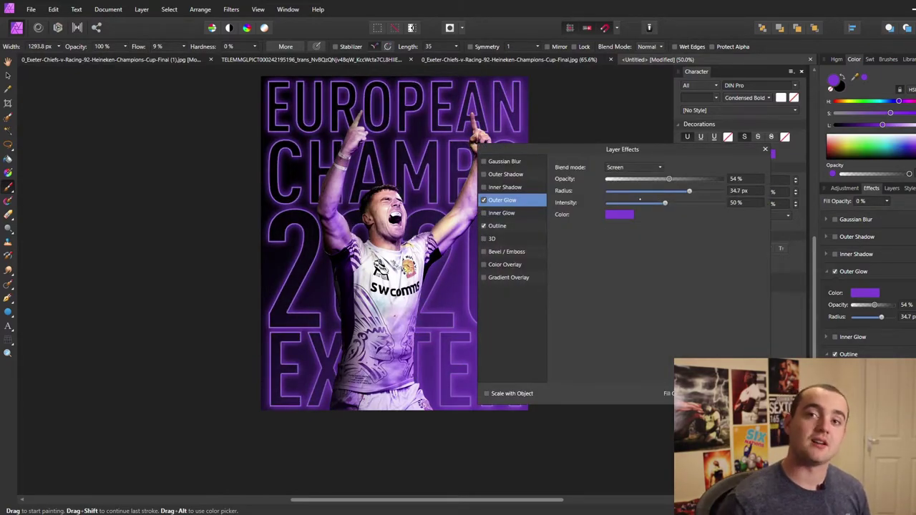
Step: Set the outer glow to 36.8 px radius and 42% intensity, and add an inner glow at 17% opacity, 33 px radius and 54% intensity
left_click_drag(665, 203, 692, 192)
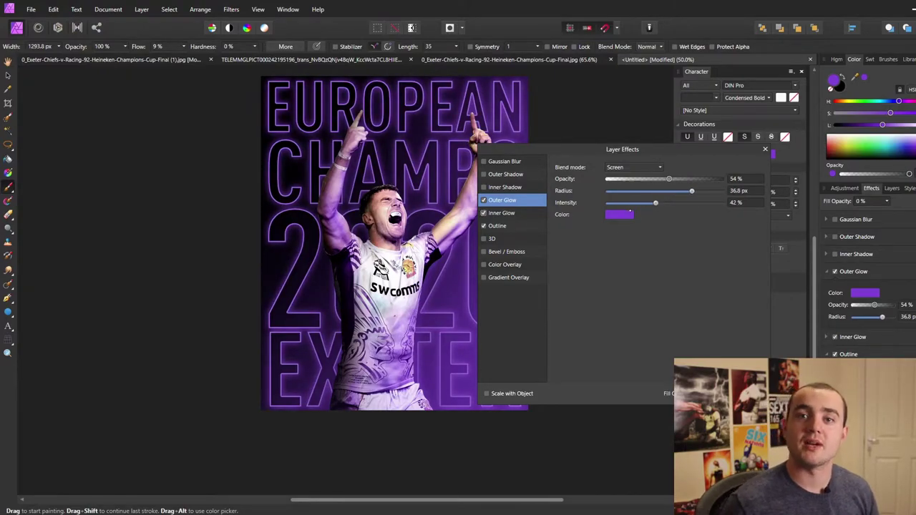
left_click(501, 213)
left_click_drag(638, 192, 670, 203)
left_click_drag(650, 192, 628, 179)
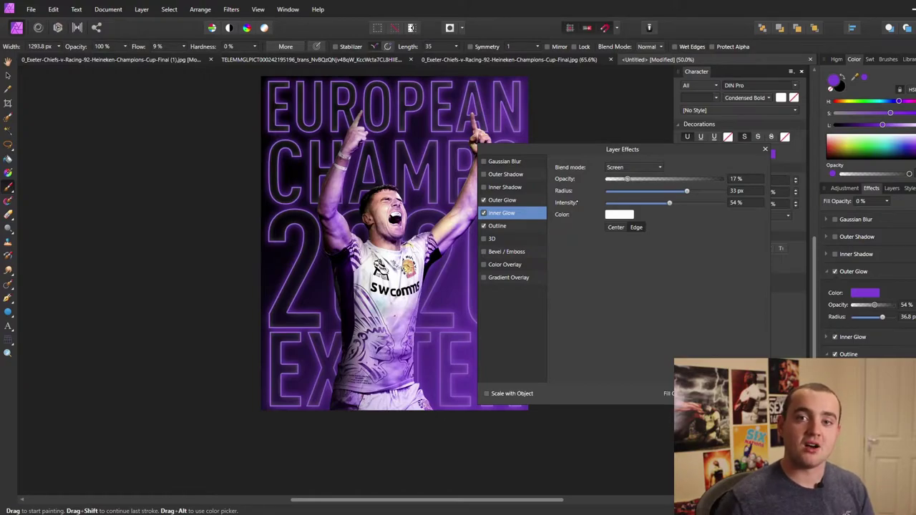
Step: Recolour the text's inner glow purple with a 25.3 px radius, 68% intensity and 70% opacity
left_click_drag(670, 153, 714, 226)
left_click_drag(731, 265, 721, 264)
left_click(663, 287)
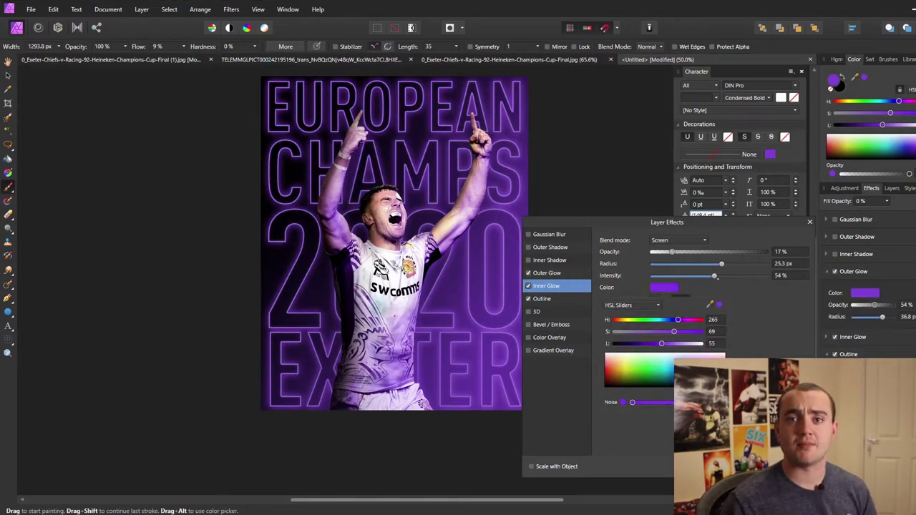
left_click_drag(714, 275, 738, 276)
left_click_drag(672, 253, 739, 252)
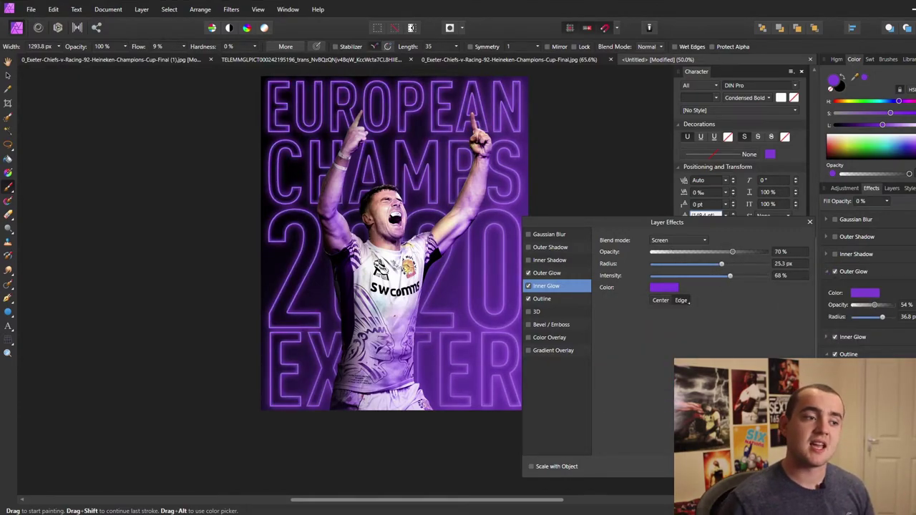
Step: Reduce the text's inner glow radius to 21.1 px and close the layer effects
left_click(554, 298)
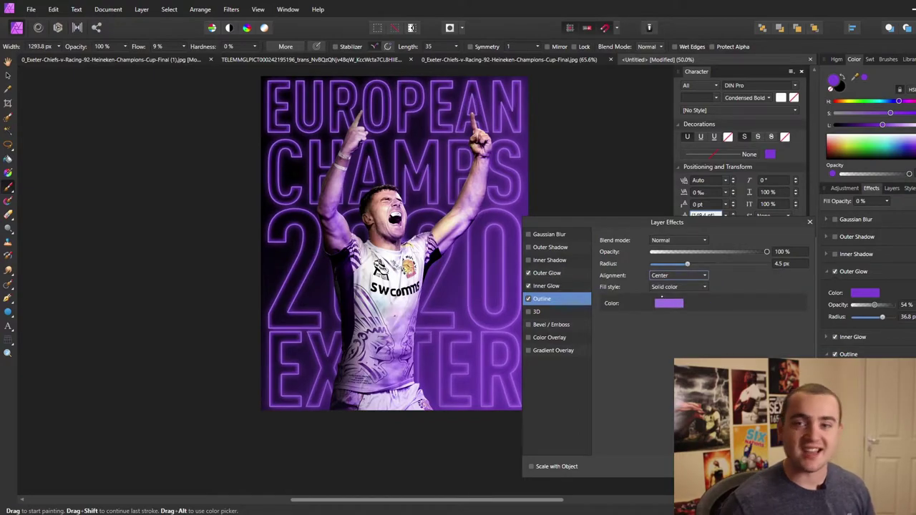
left_click(547, 286)
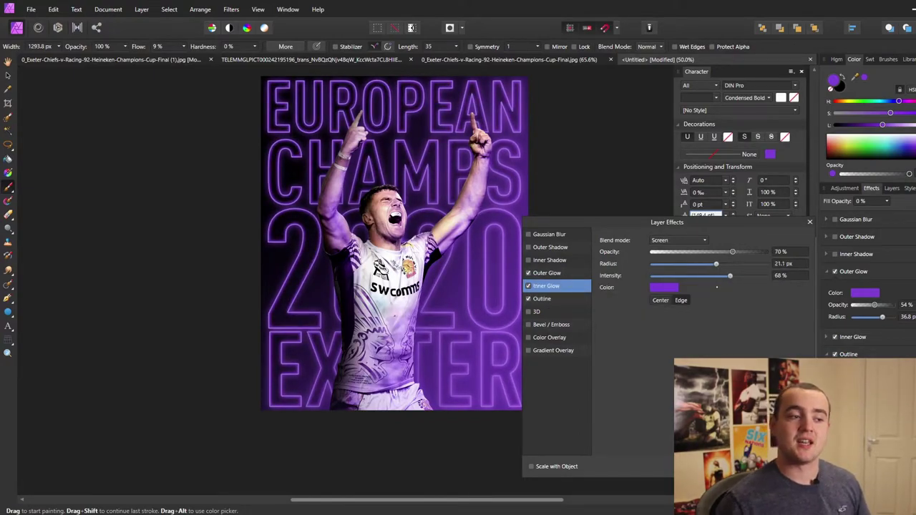
left_click(810, 222)
Step: Lower the opacity of the purple pixel layer directly beneath the text to about 53%
left_click(845, 188)
left_click(871, 188)
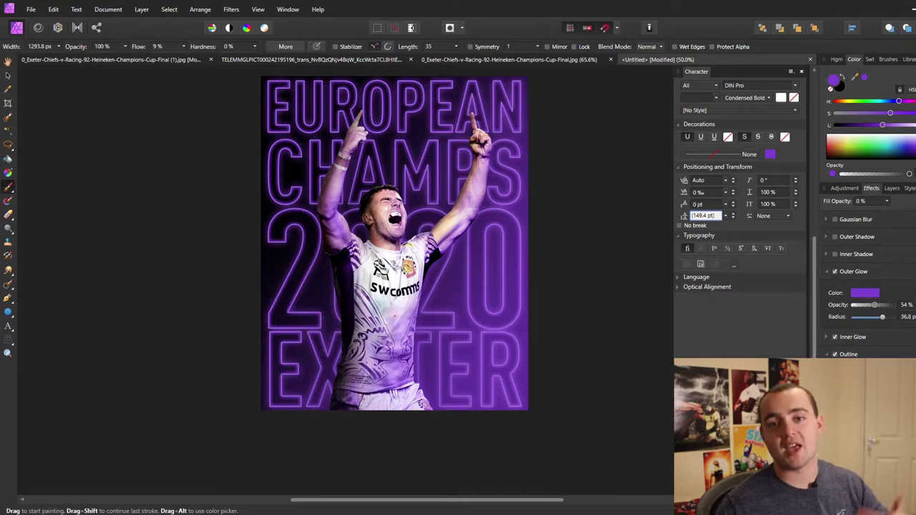
left_click(892, 189)
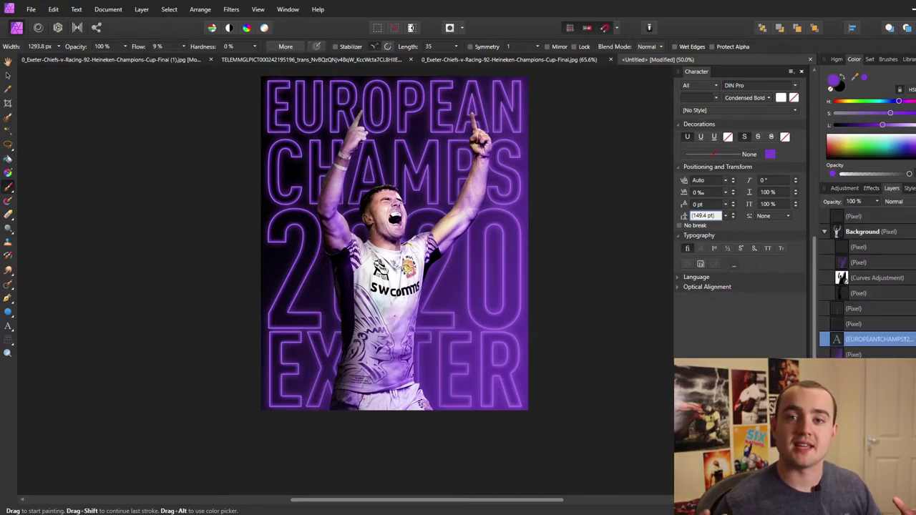
left_click(915, 354)
left_click(915, 354)
left_click(881, 354)
left_click(877, 202)
left_click_drag(879, 212, 839, 211)
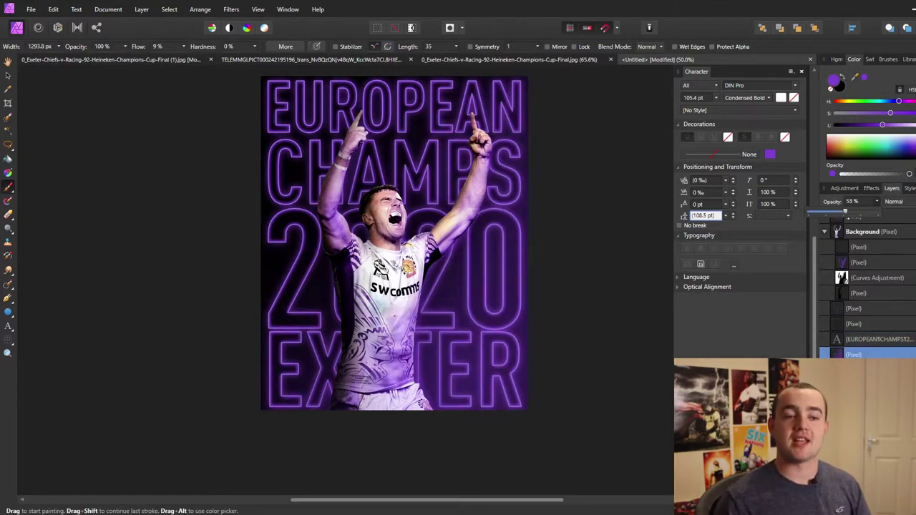
Step: Place the starry-sky Milky Way image beneath the text, set its blend mode to Screen and fit it to the poster's width
left_click(31, 9)
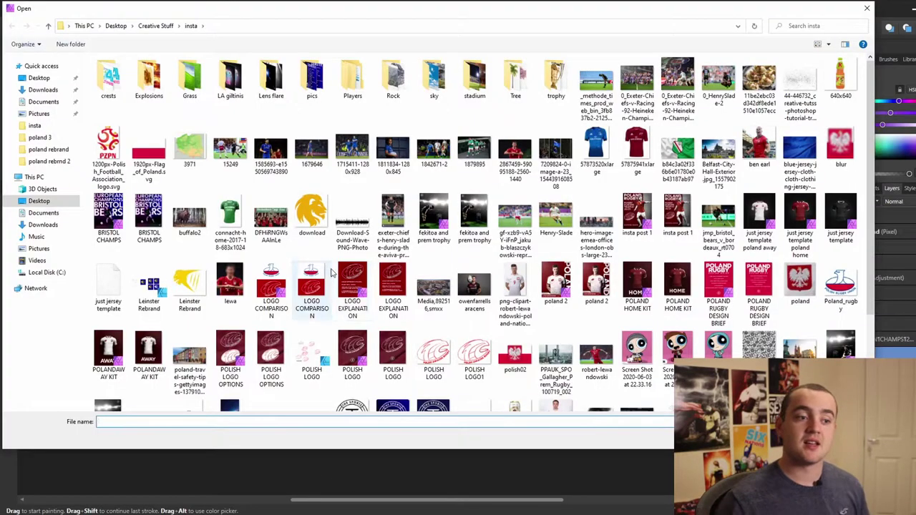
scroll(337, 287, "down", 3)
double_click(230, 306)
left_click_drag(236, 304, 413, 182)
left_click(894, 202)
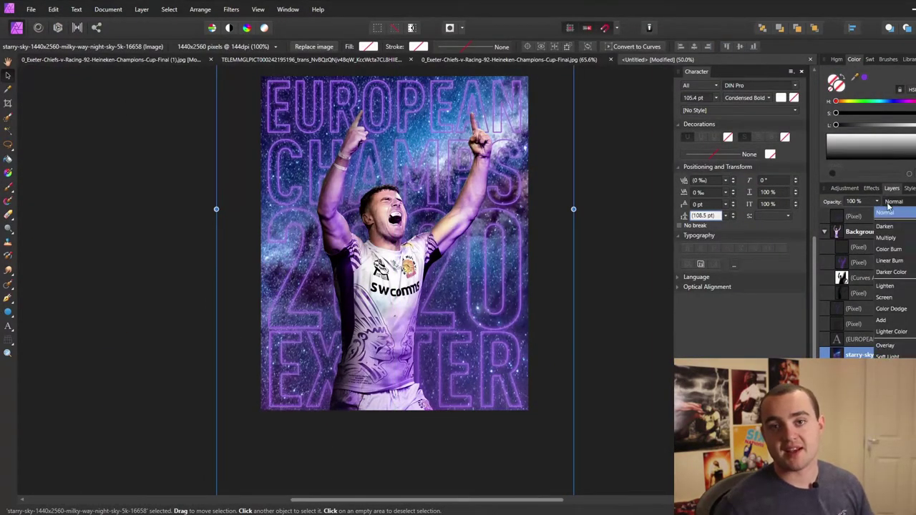
left_click(890, 300)
left_click_drag(573, 209, 529, 209)
left_click_drag(217, 209, 261, 209)
Step: Lower the starry-sky layer's opacity to 35% and add a mask to it for painting with the brush
left_click(877, 201)
mouse_move(879, 213)
left_mouse_down()
mouse_move(835, 219)
mouse_move(867, 213)
left_mouse_up()
left_click(865, 437)
left_click(879, 355)
left_click(878, 202)
left_click(870, 494)
left_click(8, 186)
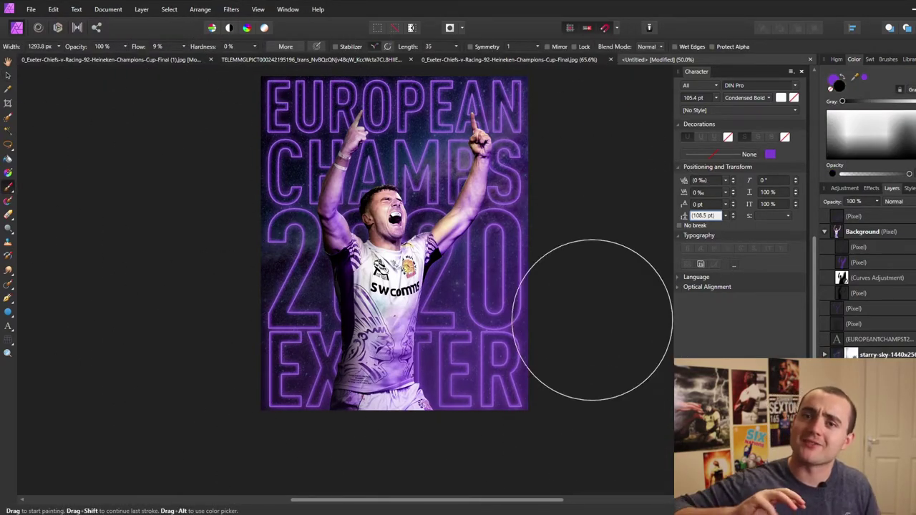
Step: Fine-tune the starry-sky layer's opacity to 31%
left_click(882, 355)
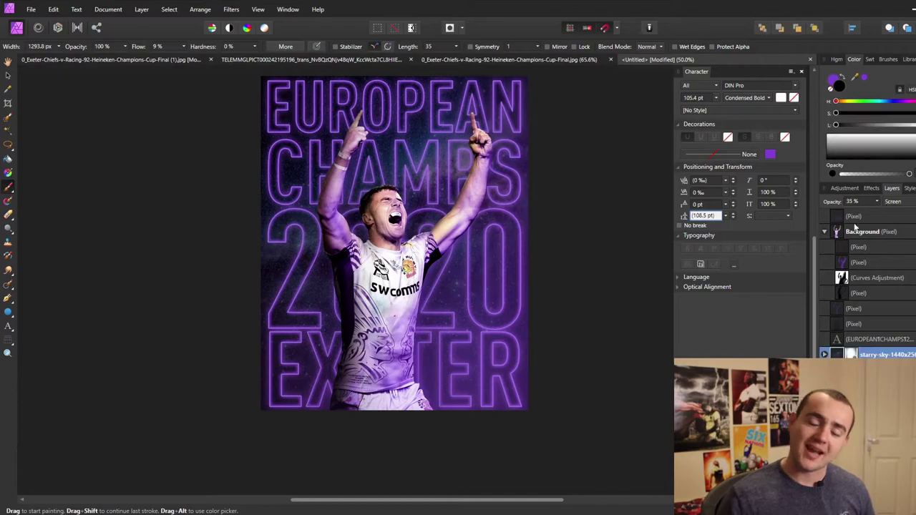
left_click(878, 202)
left_click_drag(878, 214, 872, 214)
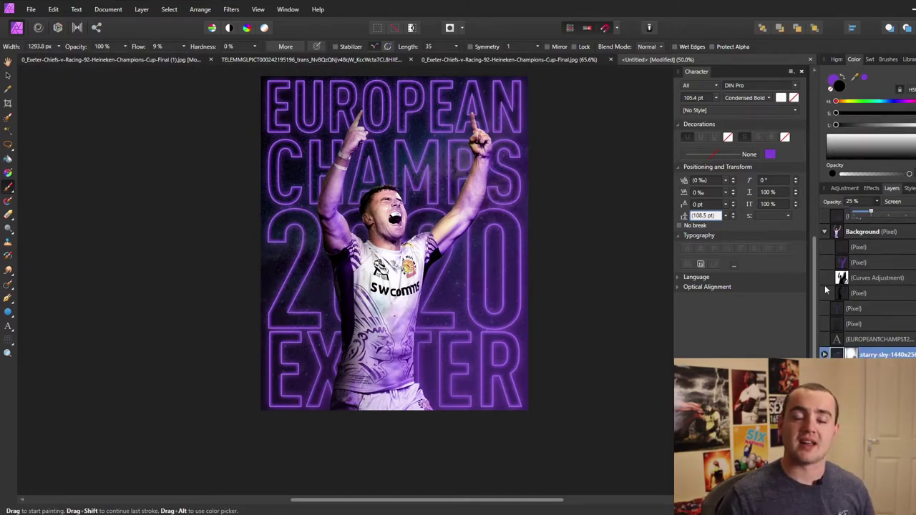
left_click(61, 199)
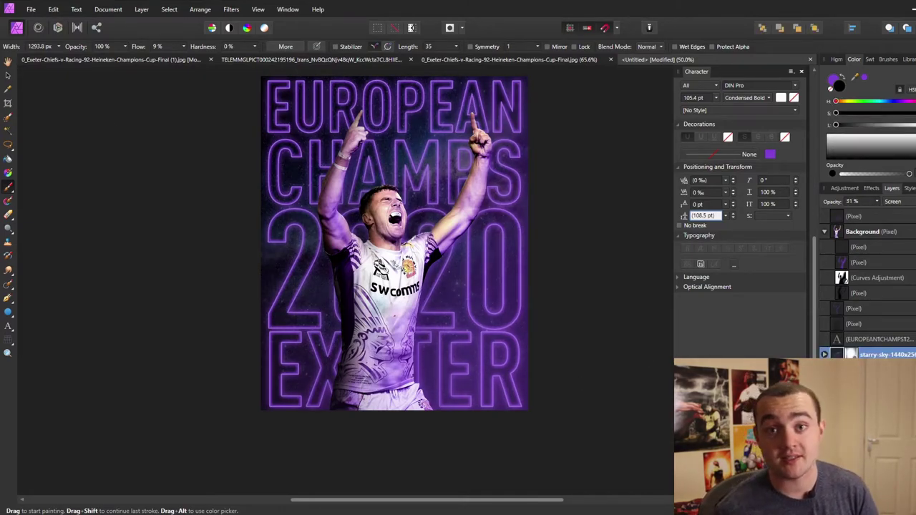
Step: Add a pixel layer above the purple colour layer inside the player's group and reduce the brush width to 6.2 px
left_click(879, 264)
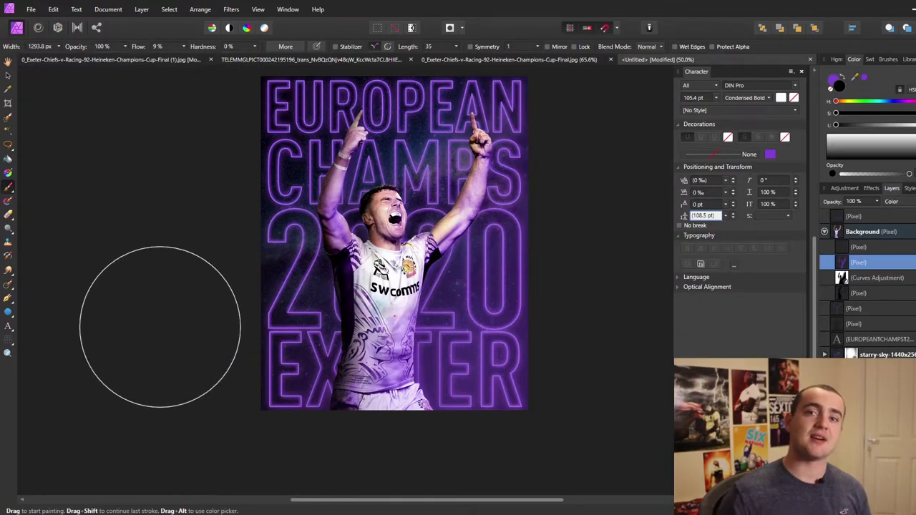
scroll(407, 208, "up", 5)
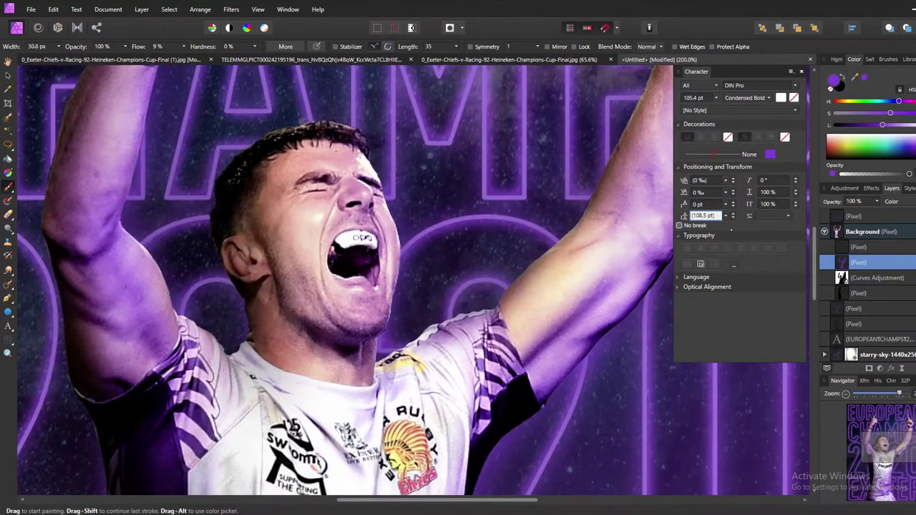
key("ctrl+z")
key("ctrl+z")
key("ctrl+z")
key("ctrl+z")
key("[")
key("[")
key("[")
key("[")
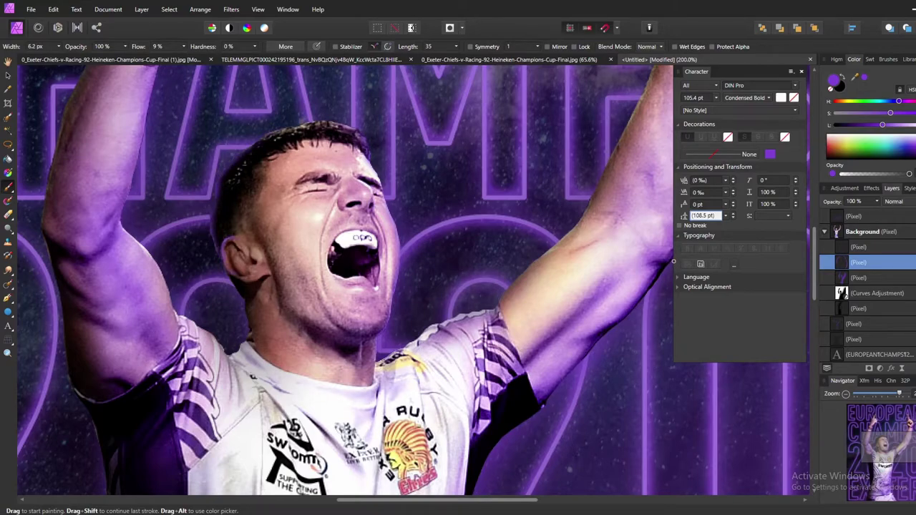
Step: Enlarge the brush to 16.6 px and paint purple edge light along the player's arm, shirt side and shorts on the poster's left
left_click_drag(888, 448, 897, 431)
key("]")
key("]")
scroll(674, 262, "left", 5)
scroll(674, 262, "down", 2)
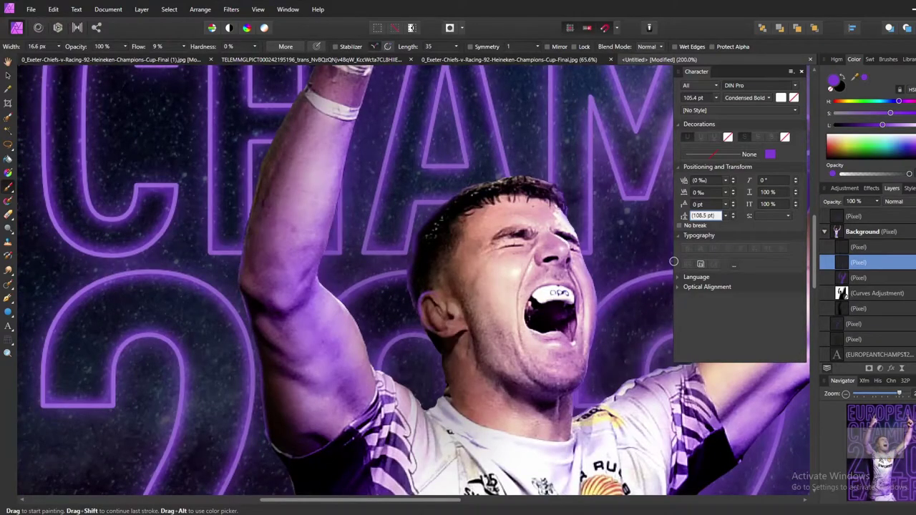
scroll(674, 262, "up", 5)
scroll(421, 64, "down", 10)
scroll(421, 64, "left", 2)
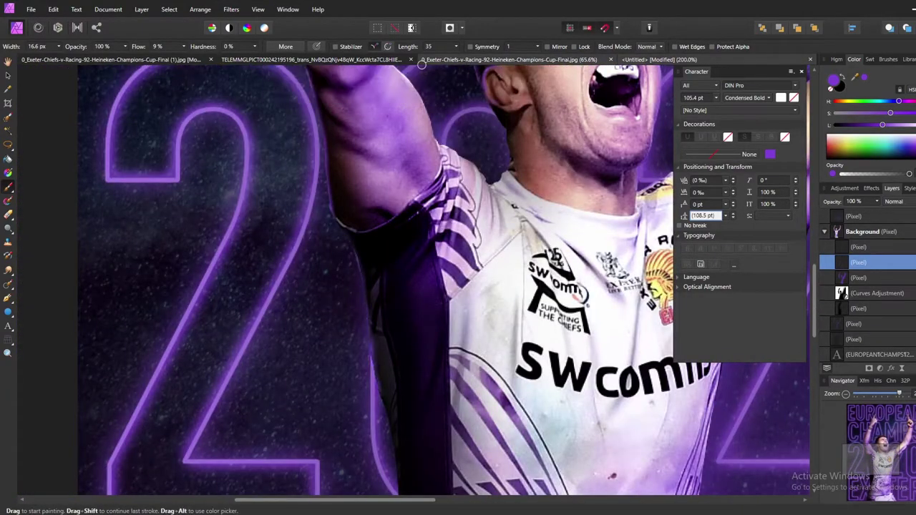
scroll(423, 65, "down", 6)
scroll(422, 64, "down", 2)
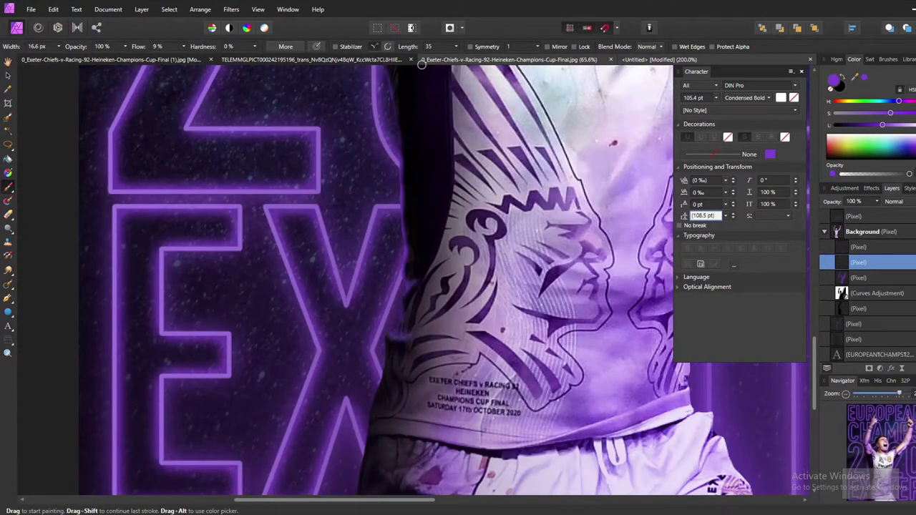
scroll(422, 64, "down", 2)
scroll(422, 63, "up", 10)
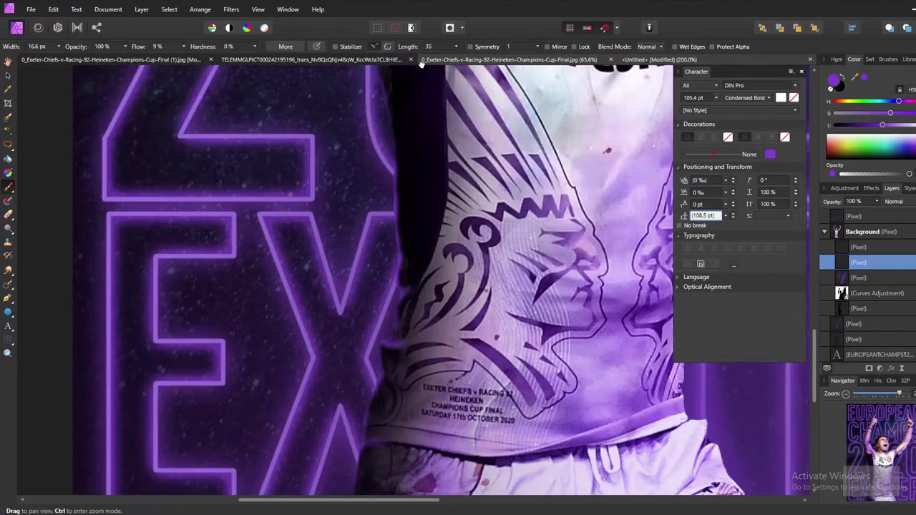
scroll(422, 65, "down", 3)
left_click_drag(335, 272, 394, 362)
scroll(423, 64, "down", 1)
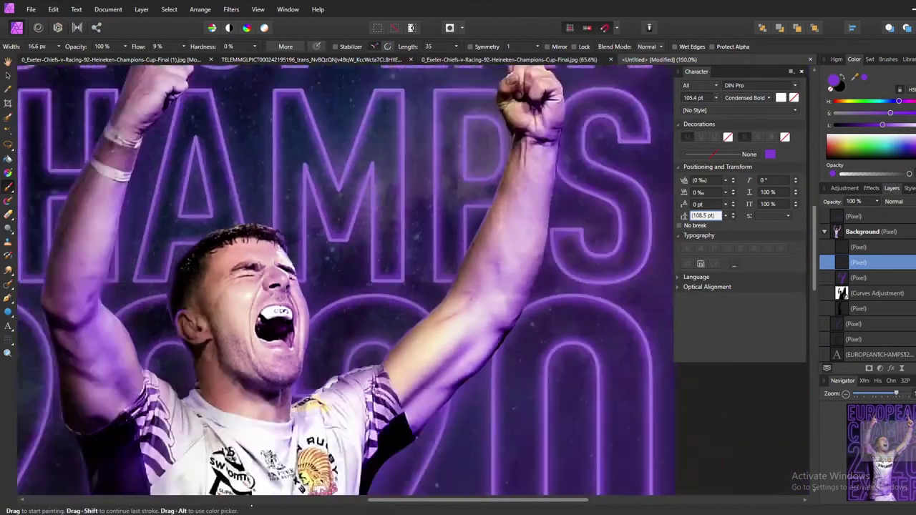
Step: Paint purple edge light along the player's raised arms, fist and pointing finger
scroll(251, 505, "down", 2)
scroll(251, 505, "up", 3)
left_click_drag(297, 159, 281, 262)
scroll(251, 505, "up", 3)
left_click_drag(409, 165, 304, 300)
scroll(252, 506, "up", 10)
scroll(251, 506, "right", 10)
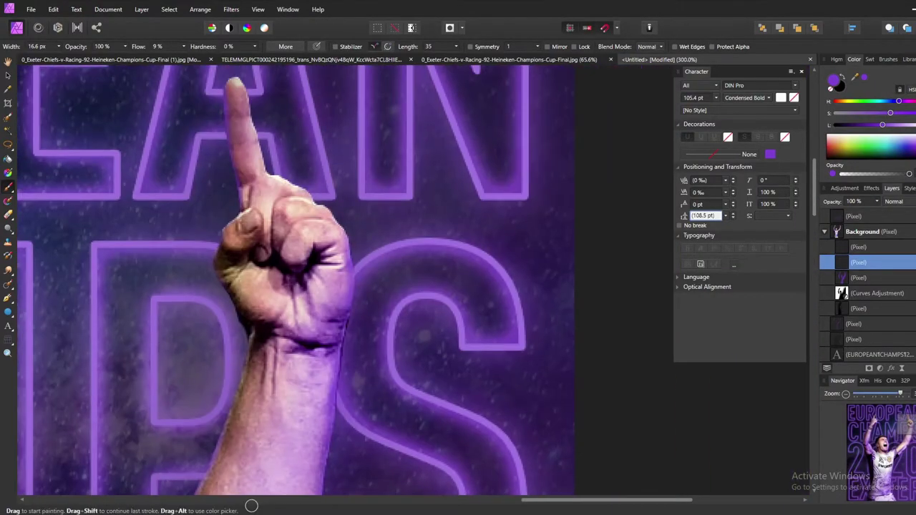
left_click_drag(342, 234, 285, 179)
left_click_drag(265, 167, 250, 118)
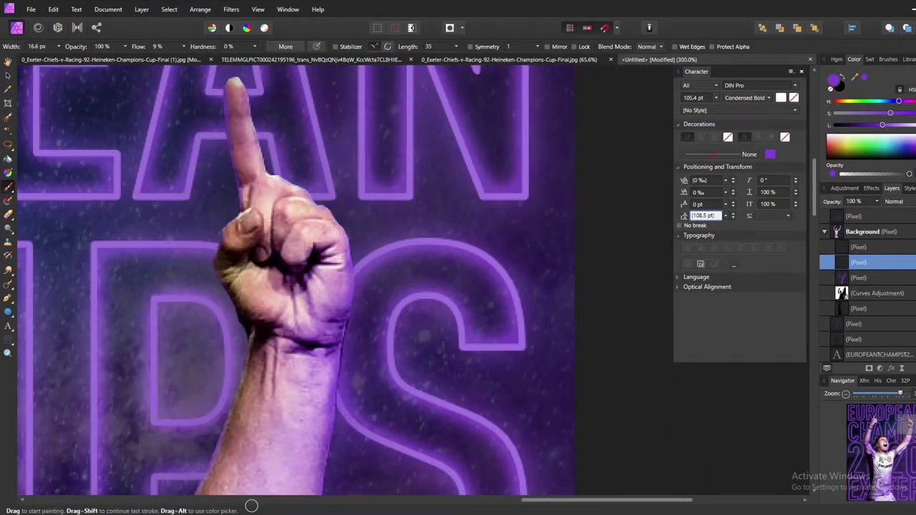
Step: Continue the purple edge light down the far side of the player's torso to the shorts
scroll(463, 56, "down", 10)
scroll(462, 56, "left", 5)
scroll(465, 56, "down", 3)
mouse_move(307, 70)
left_mouse_down()
mouse_move(308, 297)
mouse_move(256, 330)
left_mouse_up()
left_click_drag(321, 345, 369, 408)
scroll(465, 56, "down", 4)
left_click_drag(284, 185, 188, 279)
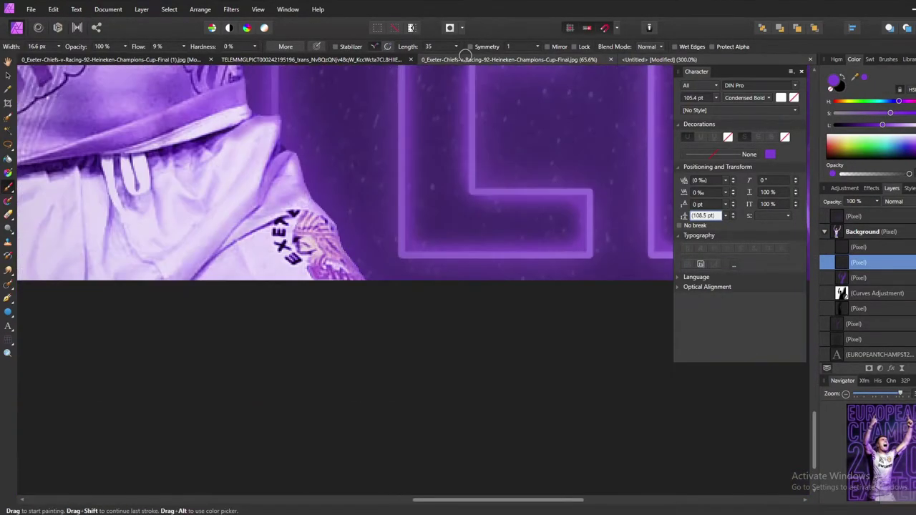
Step: Reduce the brush width to 5.3 px and refine the purple edge light around the player's lower outline
key("bracketleft")
key("bracketleft")
key("bracketleft")
scroll(466, 56, "left", 4)
scroll(465, 56, "up", 1)
scroll(630, 283, "down", 5)
left_click_drag(630, 283, 437, 418)
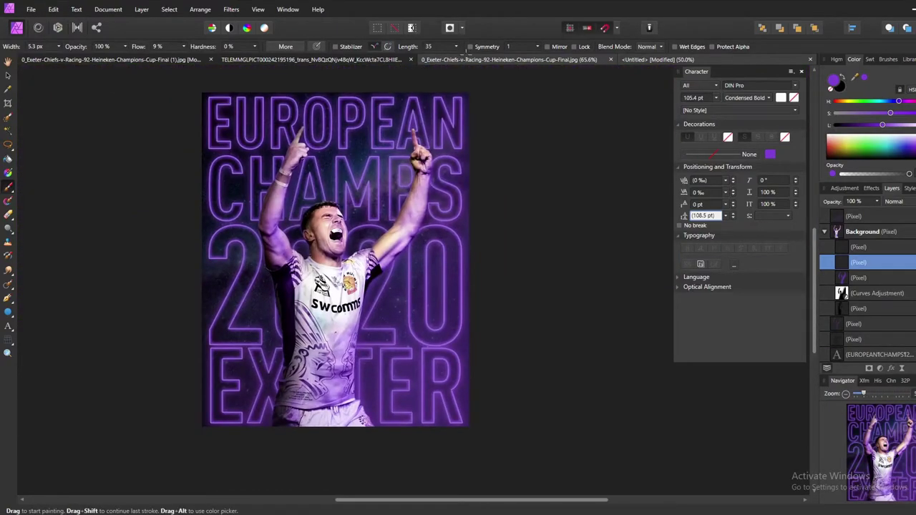
Step: Set the brush to 39.5 px width and 4% flow, and paint soft purple light over the raised arm on the poster's right
scroll(414, 308, "up", 4)
left_click_drag(390, 287, 559, 497)
left_click(184, 46)
left_click_drag(186, 58, 182, 57)
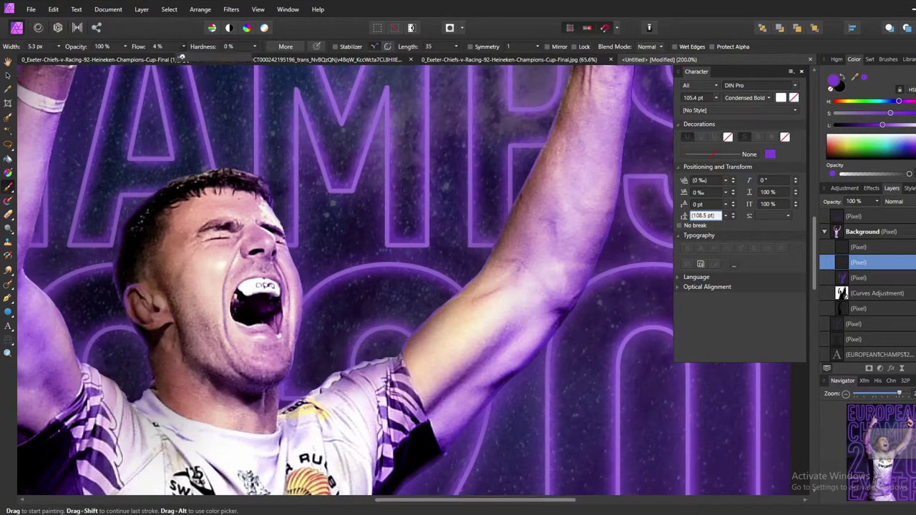
key("bracketleft")
key("bracketleft")
key("bracketleft")
key("bracketleft")
key("bracketleft")
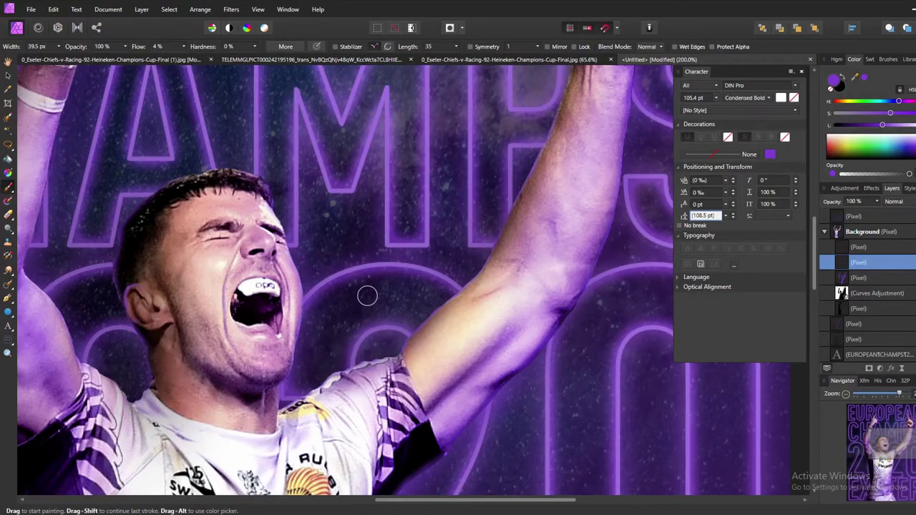
left_click_drag(448, 326, 393, 497)
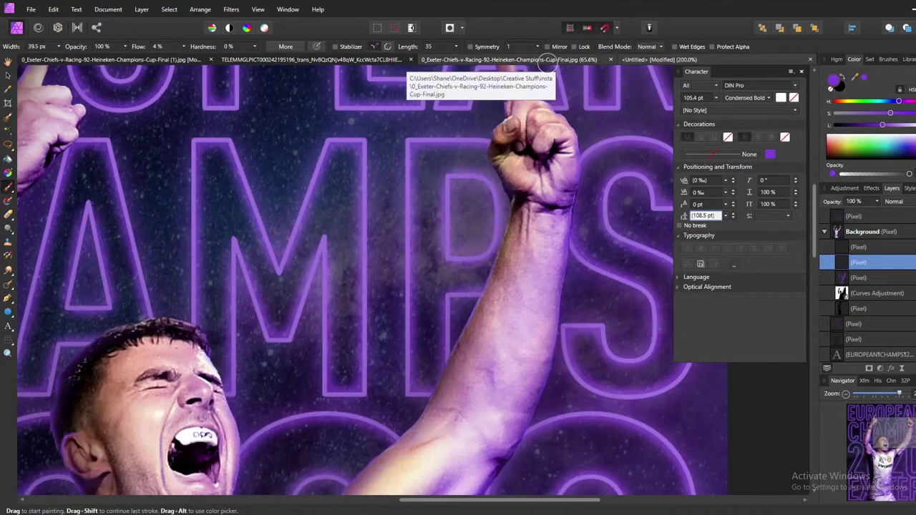
left_click_drag(408, 75, 625, 68)
Step: Add a pixel layer behind the player and brush a soft purple glow around his outline at 4% flow
scroll(416, 213, "down", 4)
left_click(859, 324)
key("ctrl+shift+n")
scroll(404, 276, "up", 5)
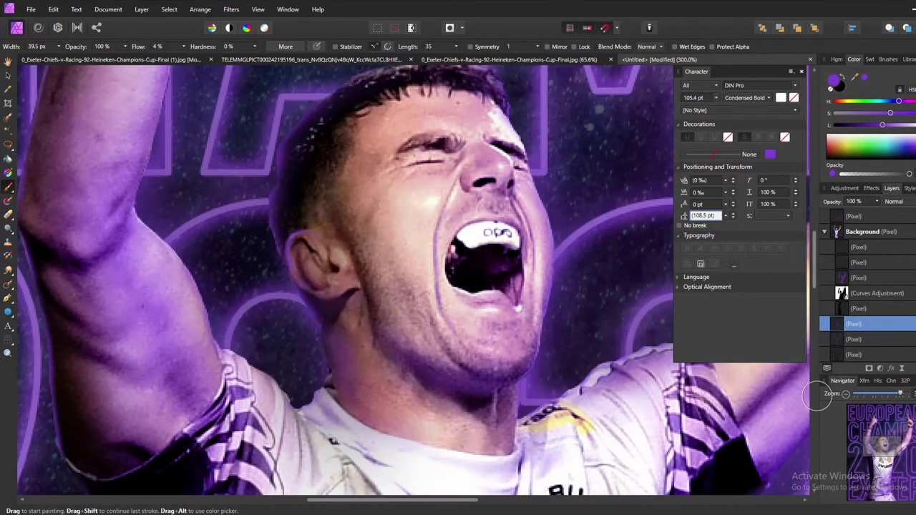
scroll(413, 281, "down", 1)
scroll(414, 281, "up", 1)
scroll(675, 276, "up", 6)
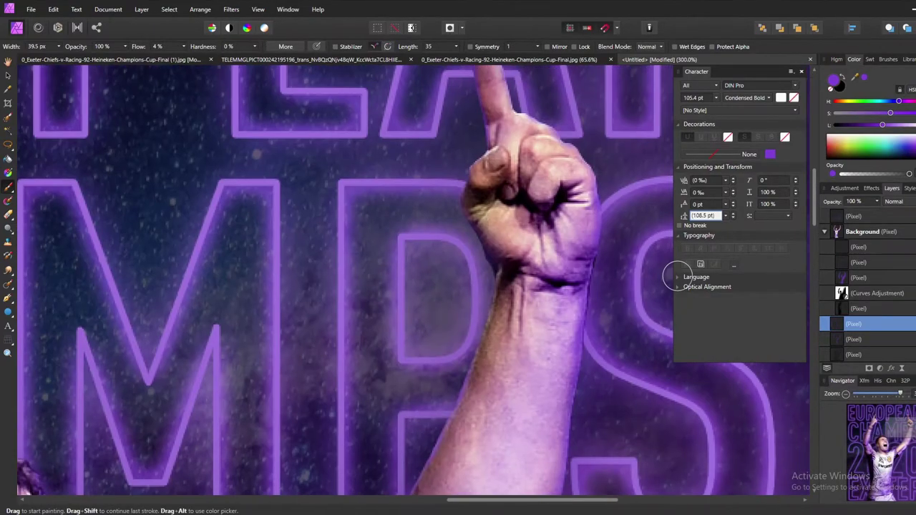
scroll(677, 276, "down", 2)
scroll(532, 495, "down", 12)
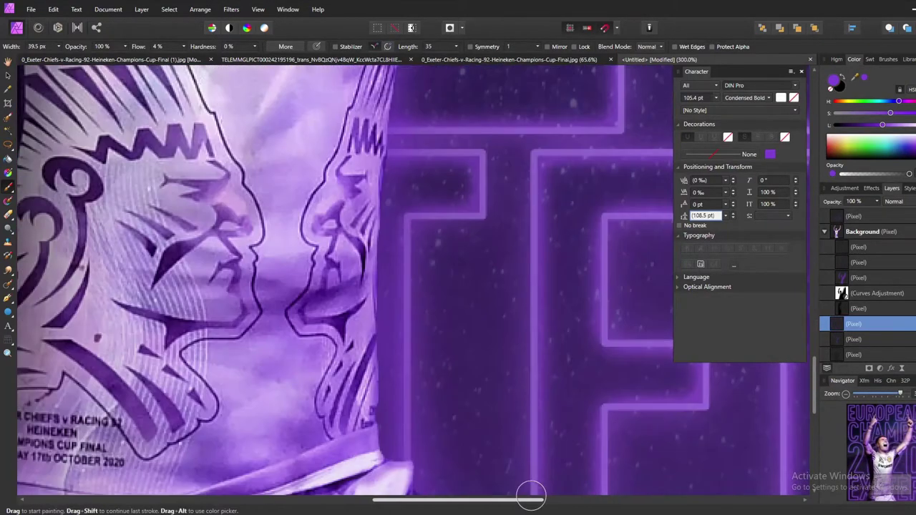
scroll(532, 496, "left", 6)
scroll(531, 496, "up", 5)
key("ctrl+0")
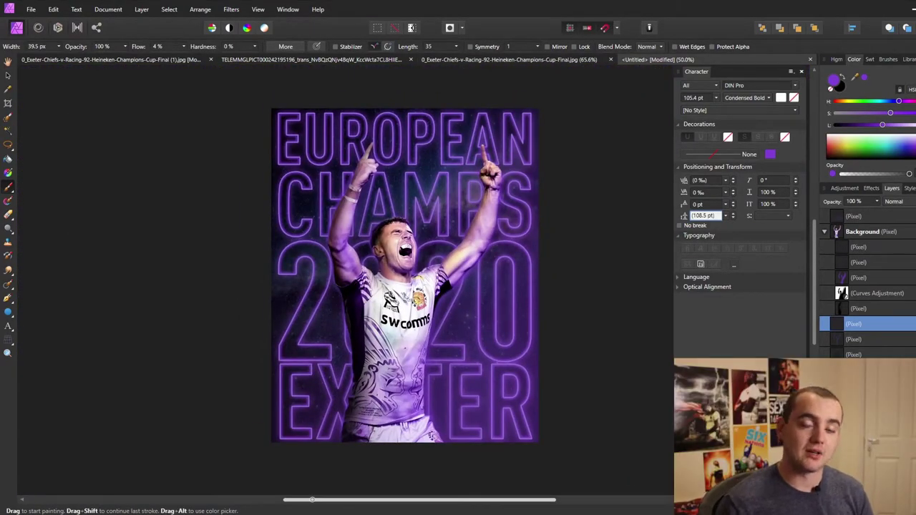
Step: Place the TSC Final PNG White logo, shrink it inside the first 2 of 2020 and set its opacity to 19%
left_click(30, 9)
left_click(20, 213)
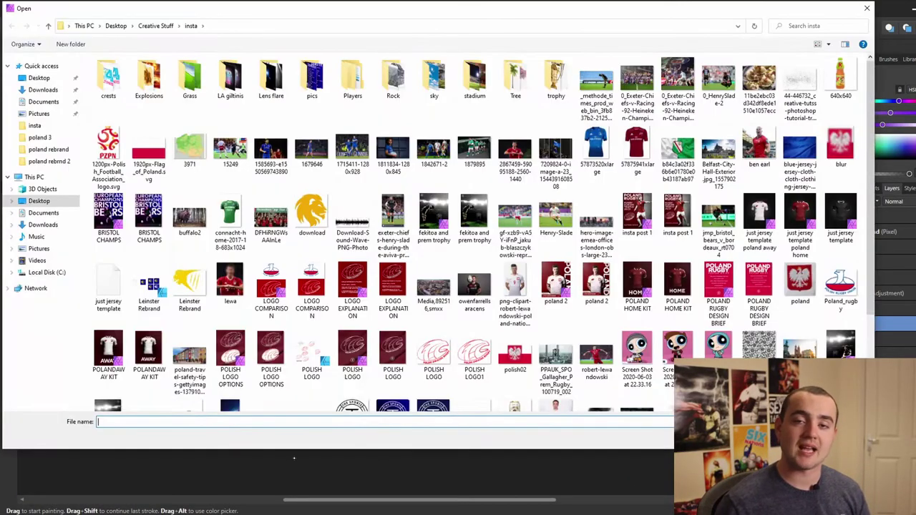
scroll(429, 301, "down", 4)
double_click(466, 293)
left_click(307, 286)
left_click_drag(133, 113, 295, 300)
left_click_drag(311, 317, 295, 300)
left_click_drag(286, 292, 287, 292)
left_click(877, 202)
left_click_drag(877, 212, 821, 211)
left_click(16, 82)
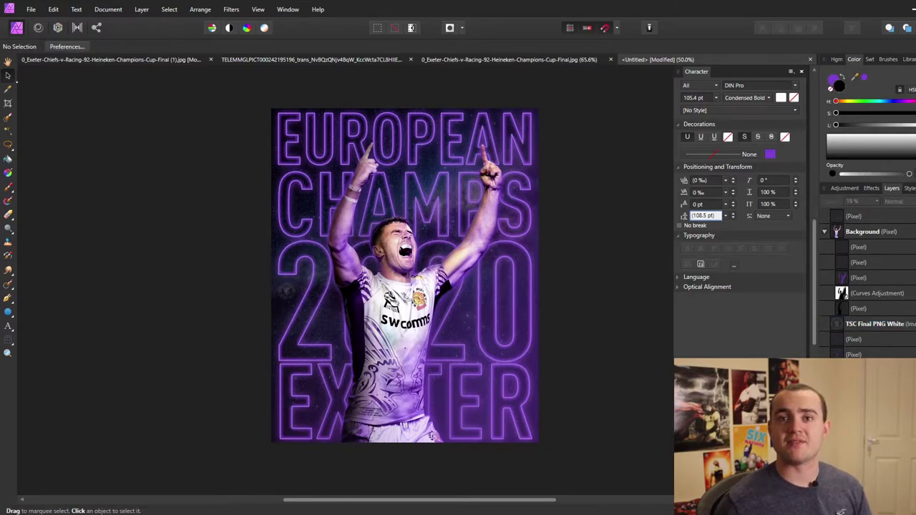
Step: Merge all visible layers into a new top pixel layer and open it in the Develop persona
left_click(885, 217)
key("ctrl+alt+shift+e")
left_click(58, 28)
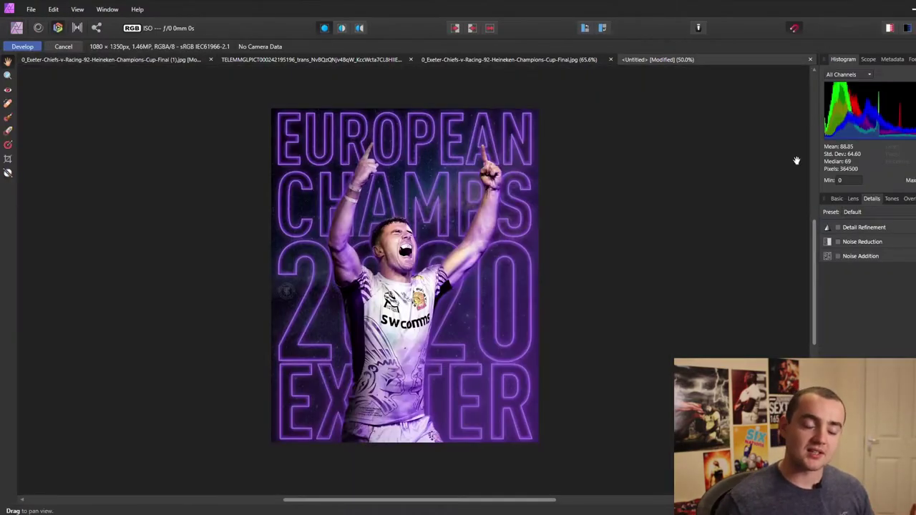
Step: Develop the merged layer with 3% blackpoint, 6% brightness, 19% clarity and a slight detail refinement
left_click(837, 199)
left_click_drag(868, 255, 856, 279)
mouse_move(868, 300)
left_mouse_down()
mouse_move(884, 302)
mouse_move(876, 301)
left_mouse_up()
left_click_drag(867, 367, 876, 367)
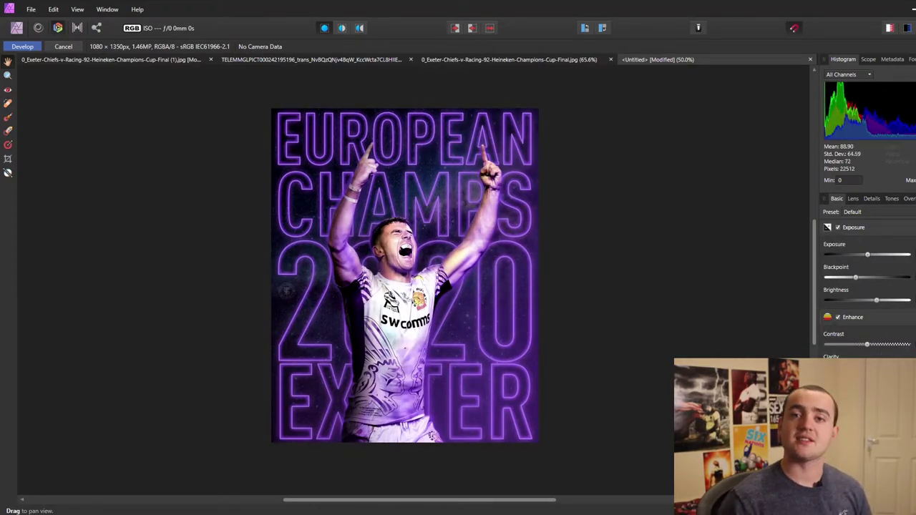
scroll(868, 301, "down", 1)
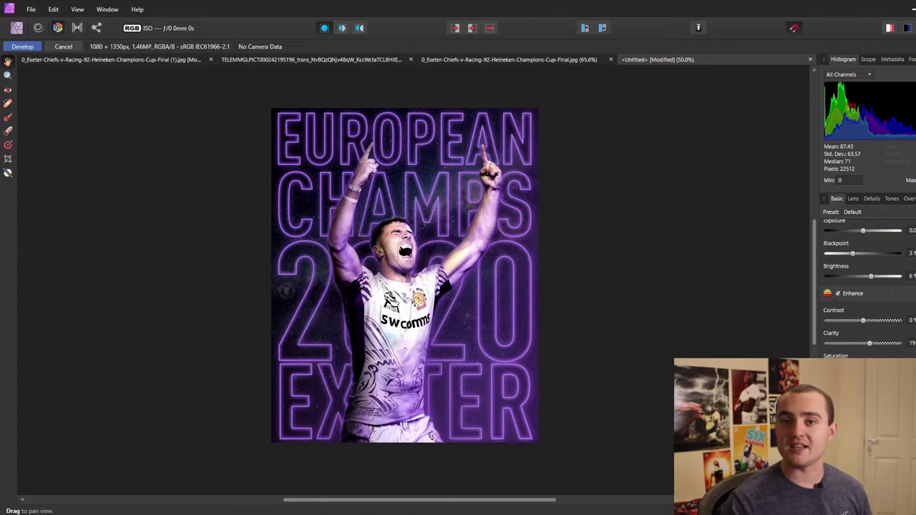
left_click(872, 199)
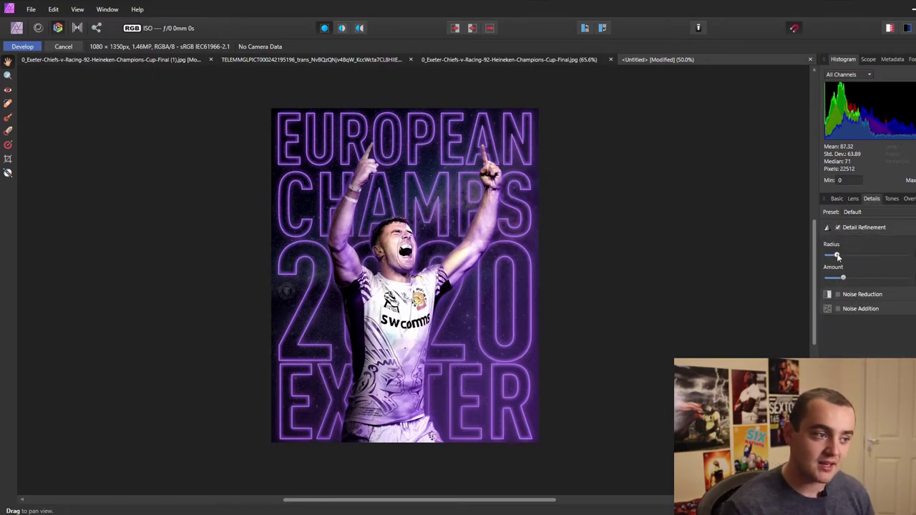
left_click(853, 199)
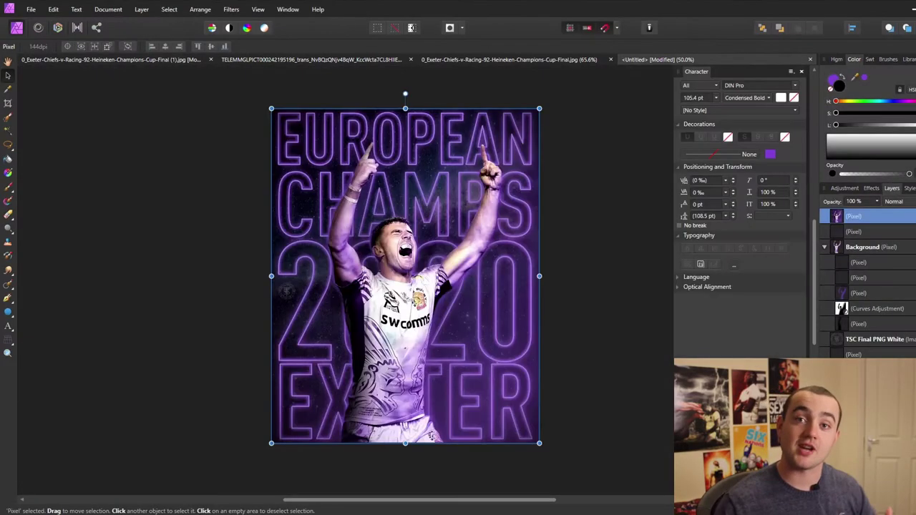
Step: Save the poster as an Affinity file named exeter chiefs in the insta folder and open the export settings
left_click(31, 9)
left_click(35, 117)
type("exeter chiefs")
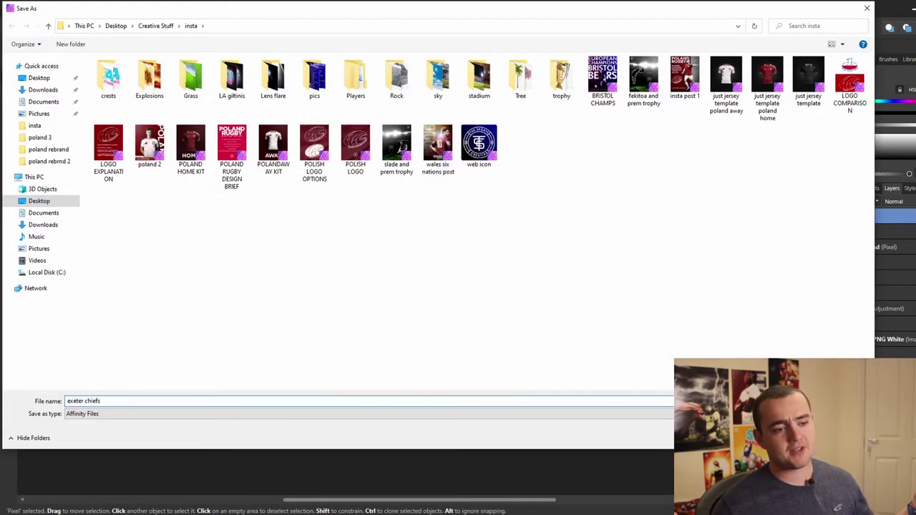
key("Return")
left_click(35, 229)
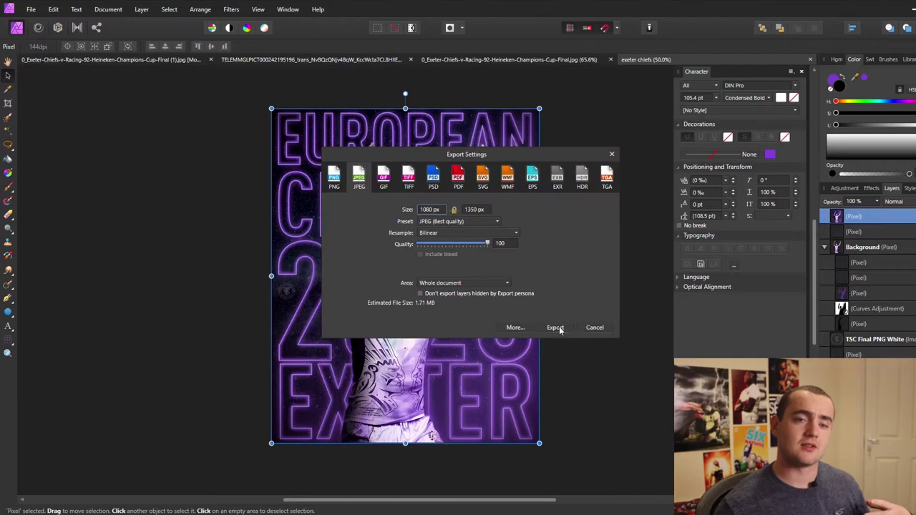